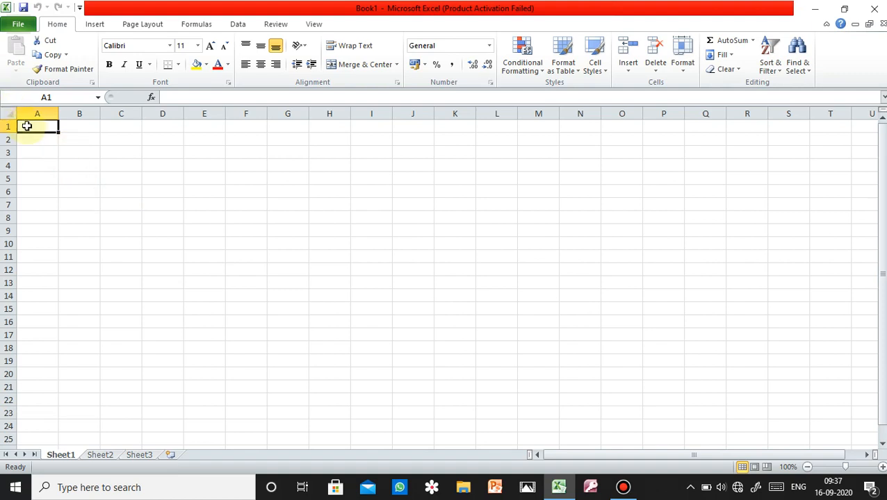
Enter the column header "Time (min)" in cell A1
type("Time")
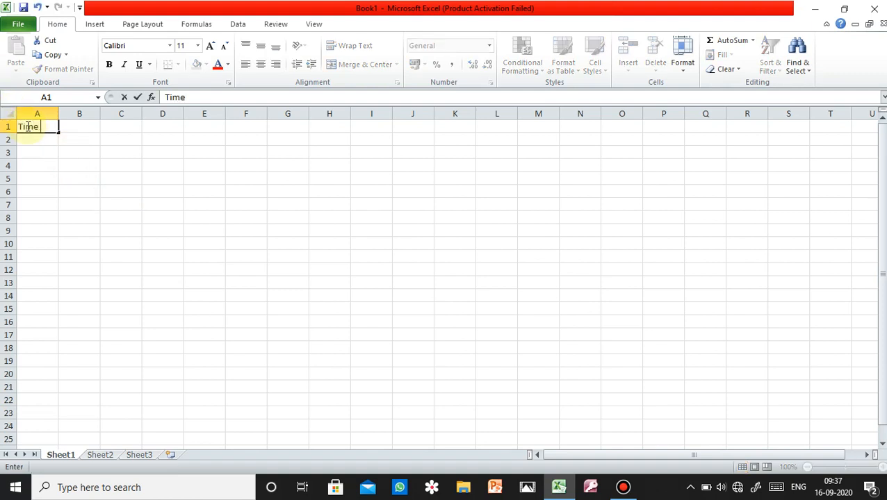
type(" ()")
key("Up")
type("min")
key("ctrl+z")
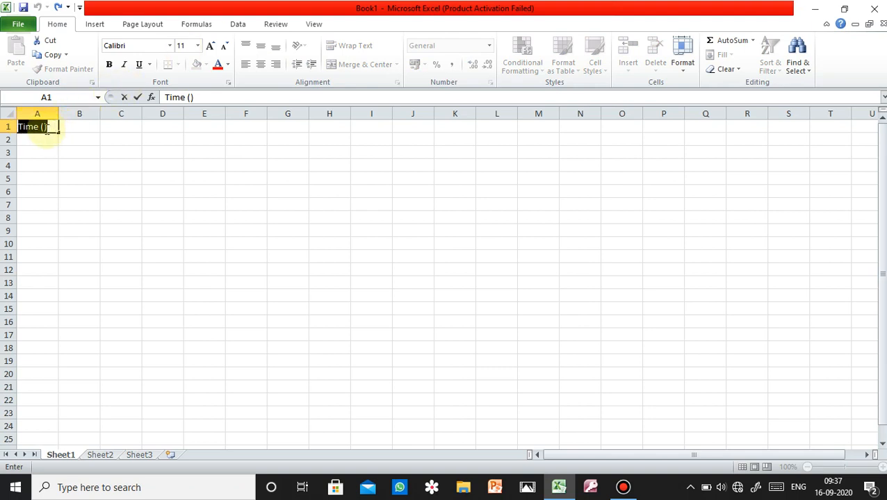
left_click(46, 127)
type("min")
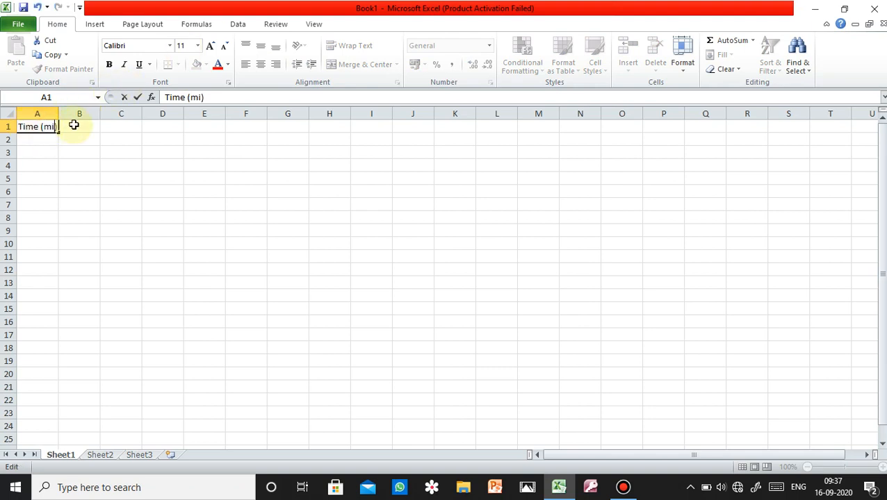
Add the headers "Sales Done", "Salesman" and "Dates" in B1 to D1 and widen columns A to D to fit them
left_click(74, 126)
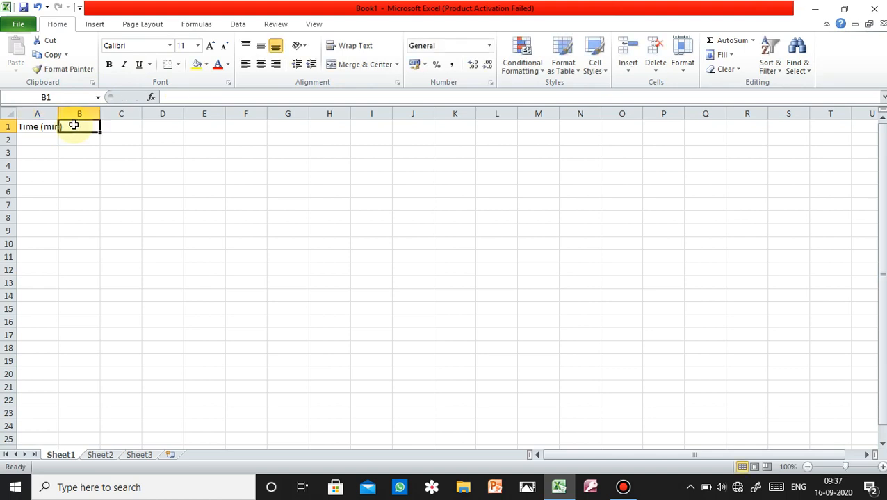
type("Sal")
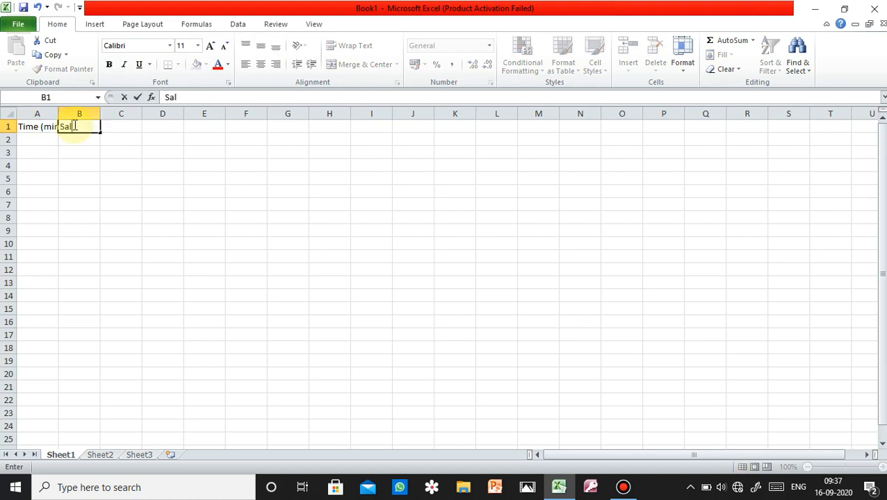
type("es Done")
key("Tab")
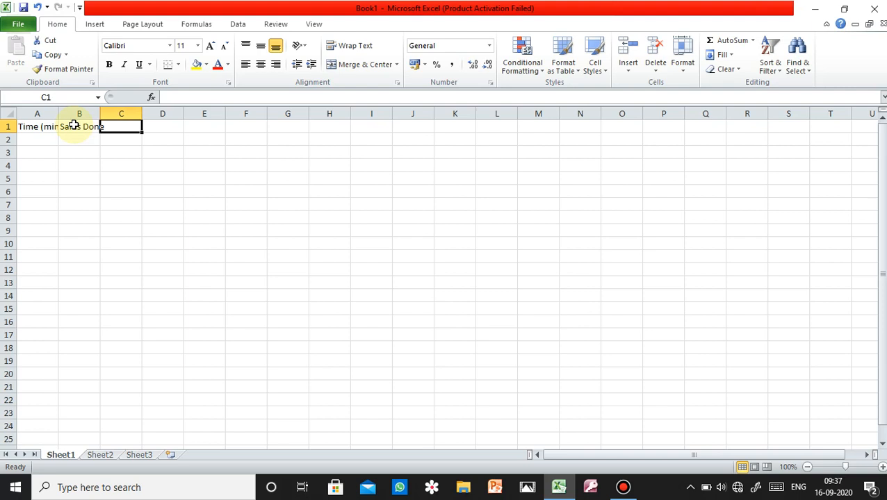
type("Sales")
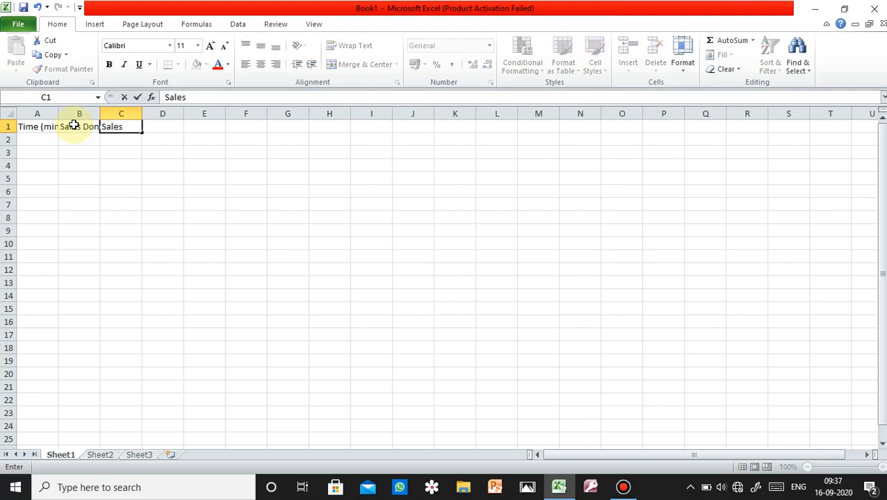
type("man")
key("Tab")
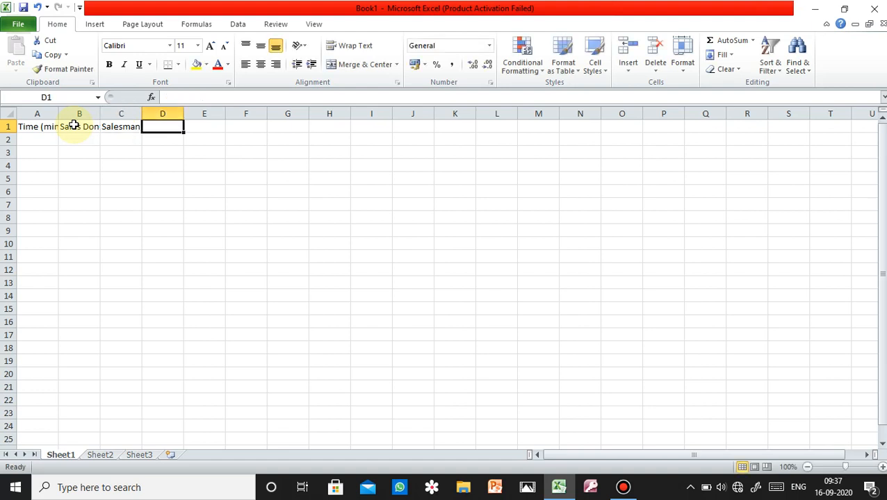
type("Dates")
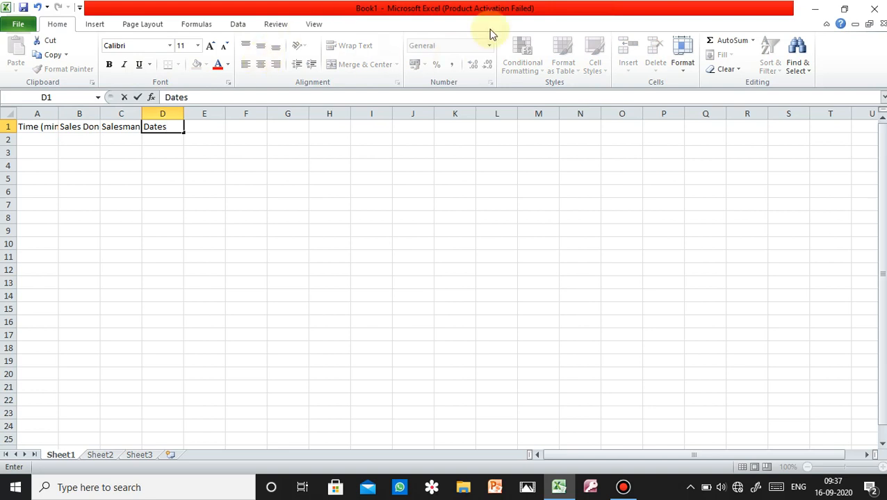
left_click(38, 115)
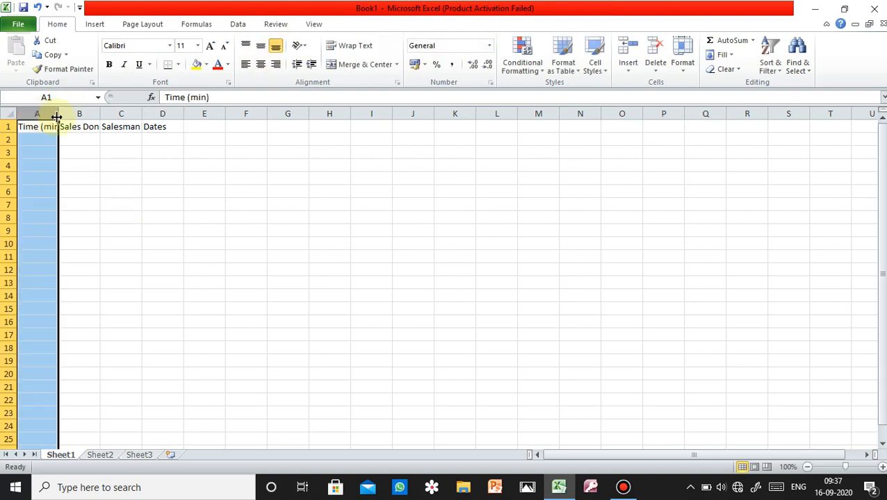
left_click_drag(58, 116, 230, 113)
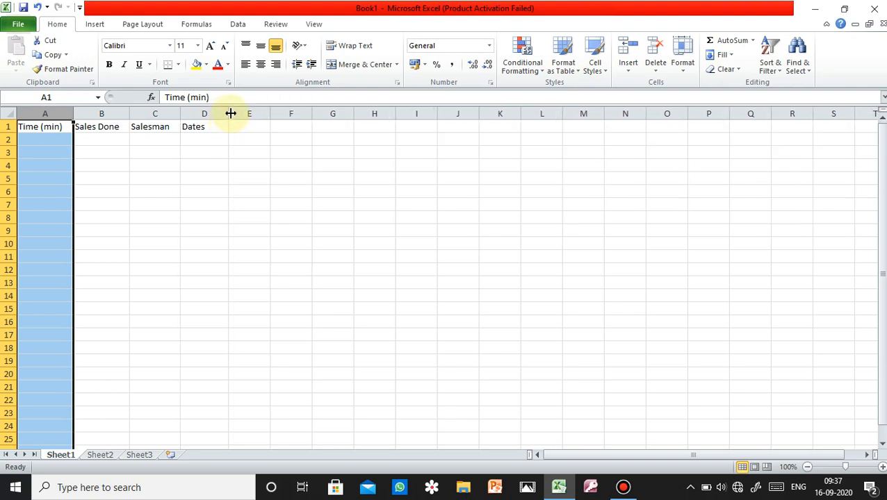
Enter the values 1.5, 6.7, 55 and 67.1 under Time (min) in cells A2 to A5
left_click(57, 141)
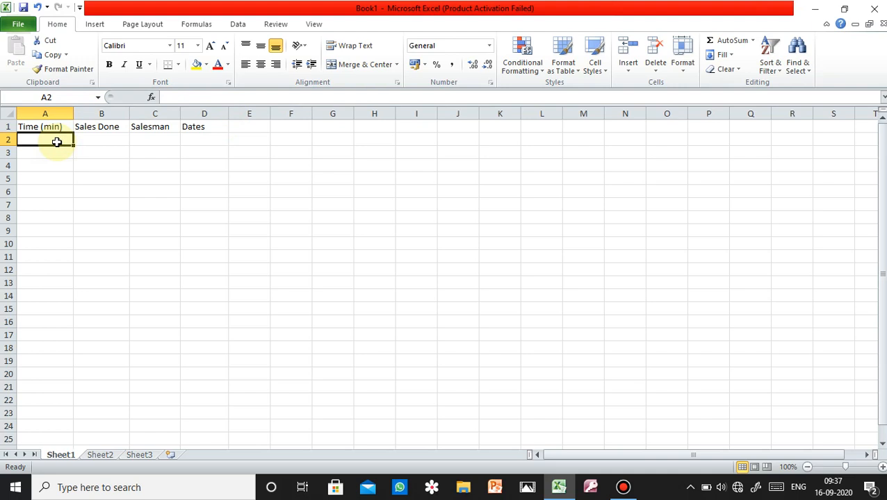
type("1.5")
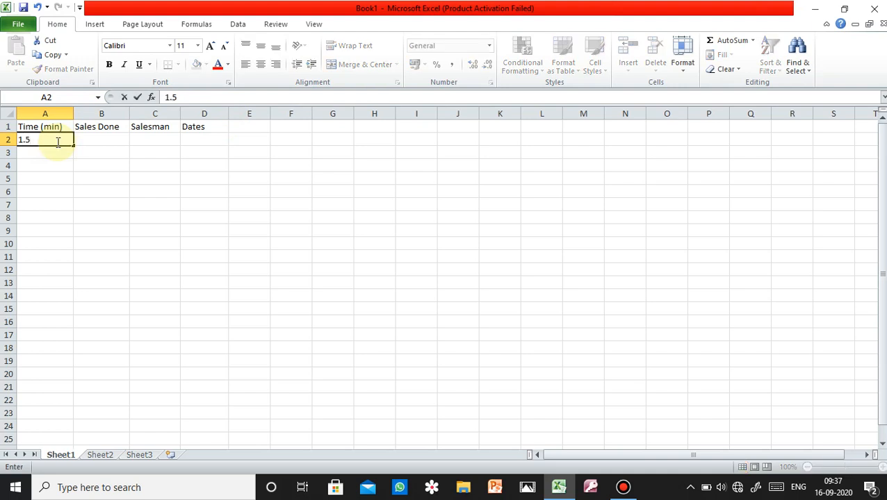
left_click(48, 152)
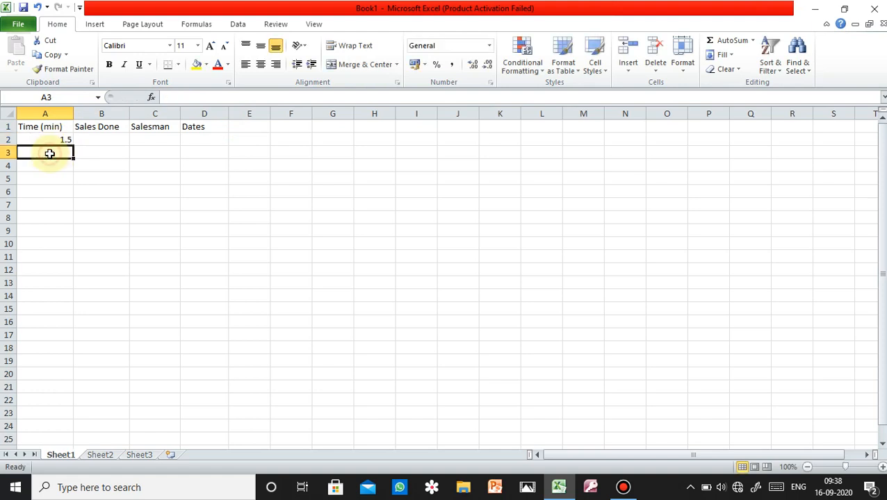
type("6.7")
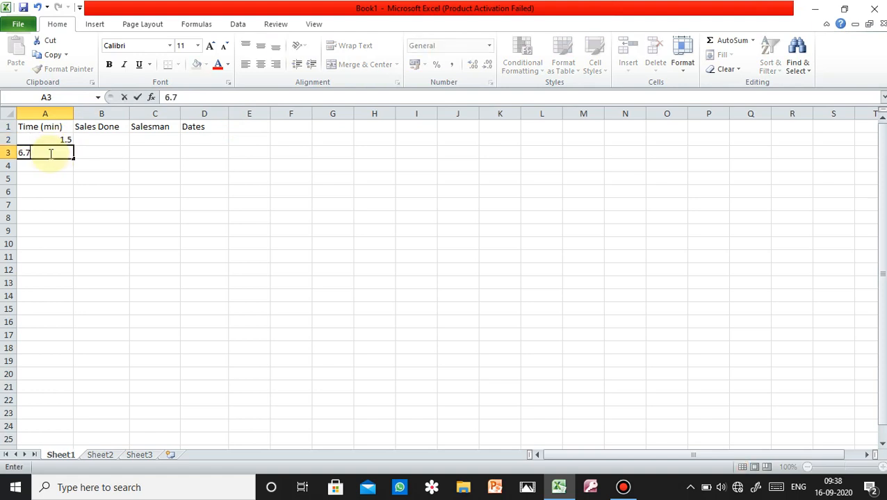
left_click(45, 165)
type("55")
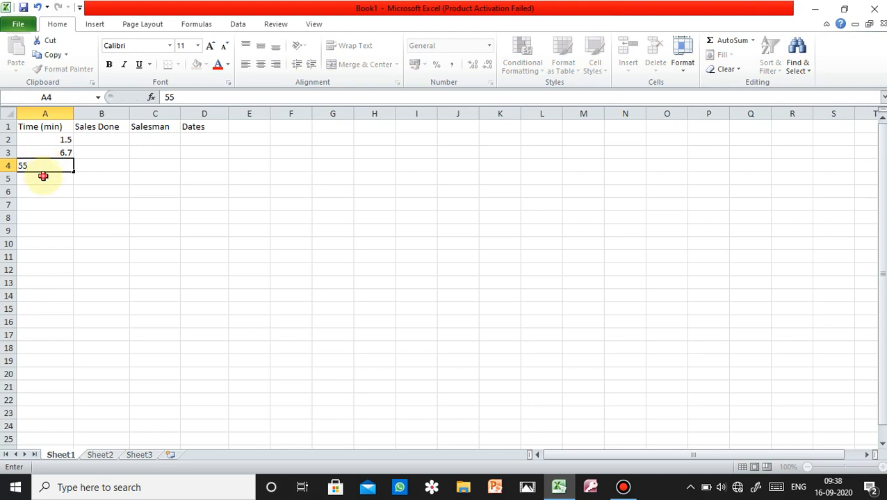
left_click(42, 175)
type("6")
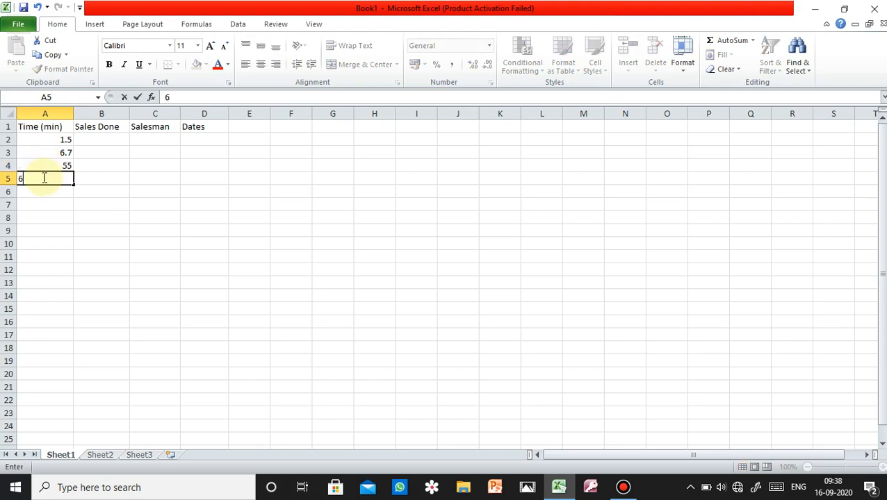
type("7.1")
left_click(45, 192)
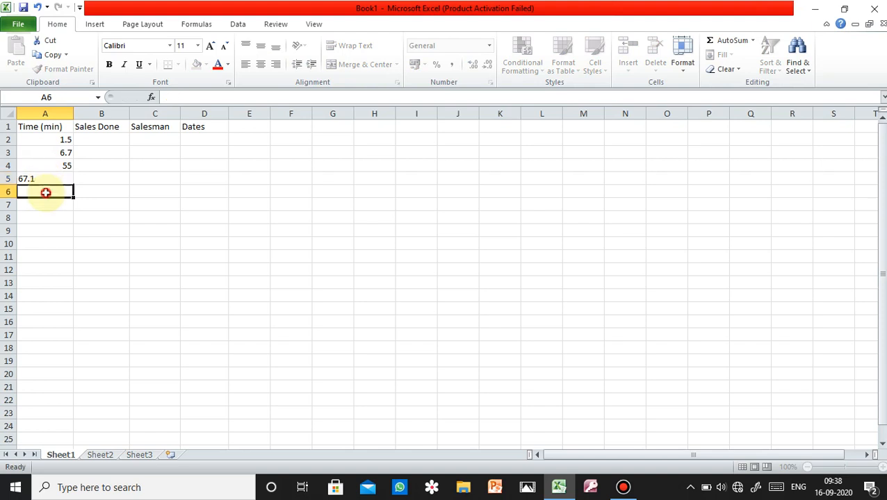
Change the time value in cell A5 to 60.0
double_click(64, 177)
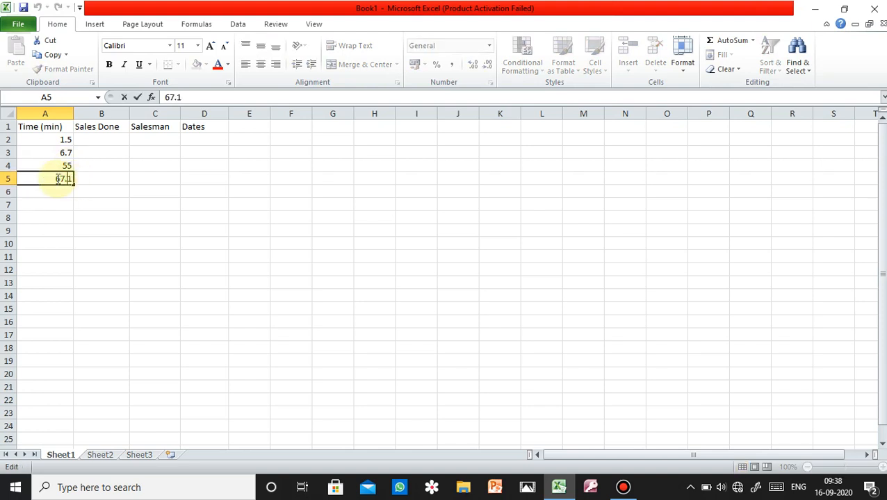
left_click(61, 179)
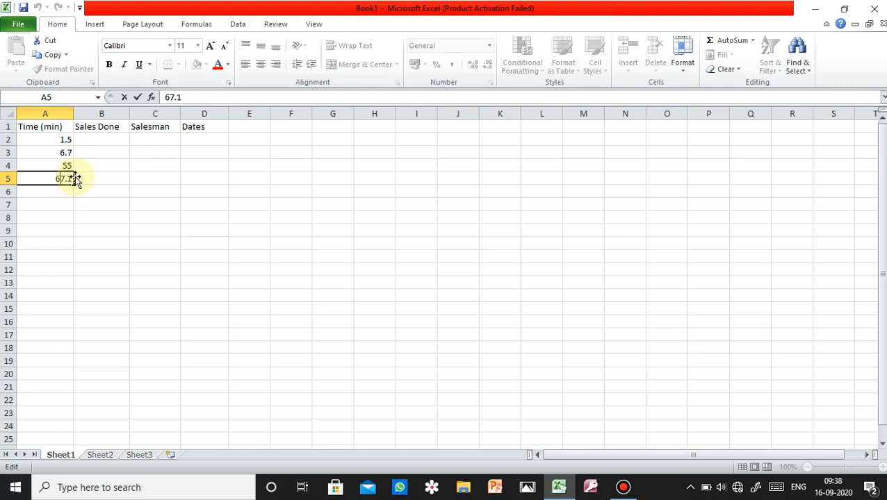
key("Delete")
type("0")
key("BackSpace")
type("0")
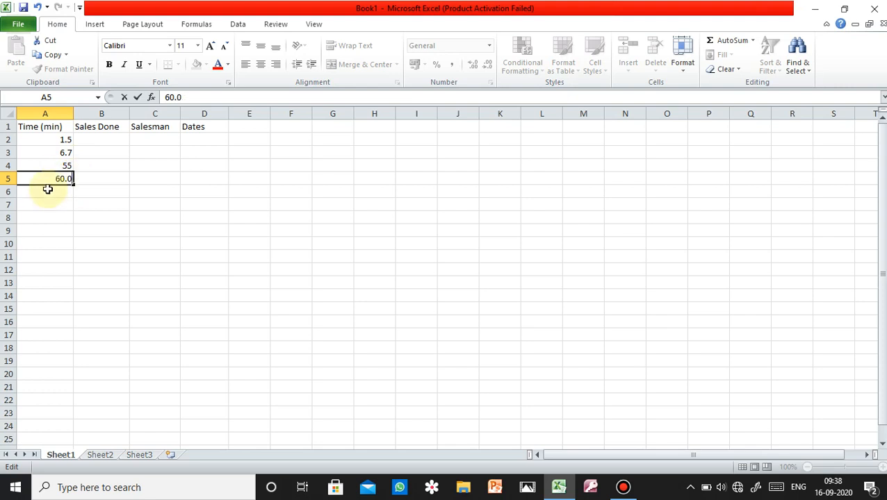
Enter 45 in cell A6 and 32.5 in cell A7 of the Time (min) column
left_click(48, 189)
type("45")
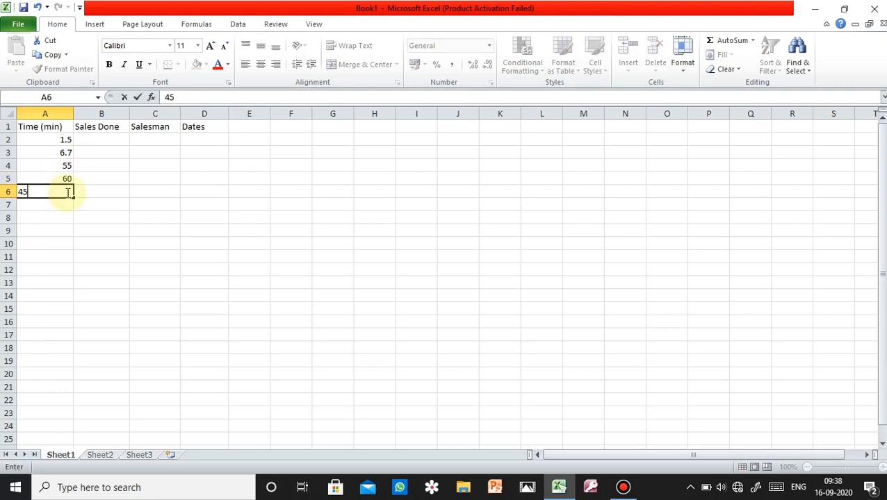
left_click(62, 204)
type("3")
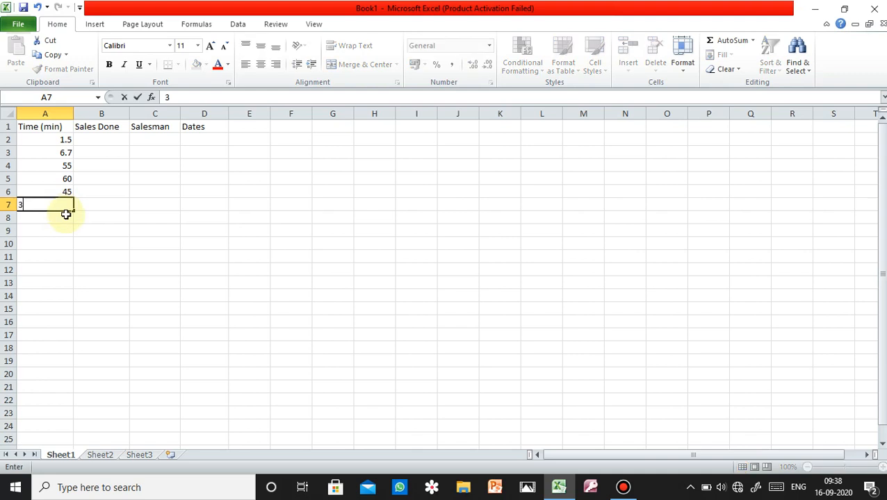
type("2.")
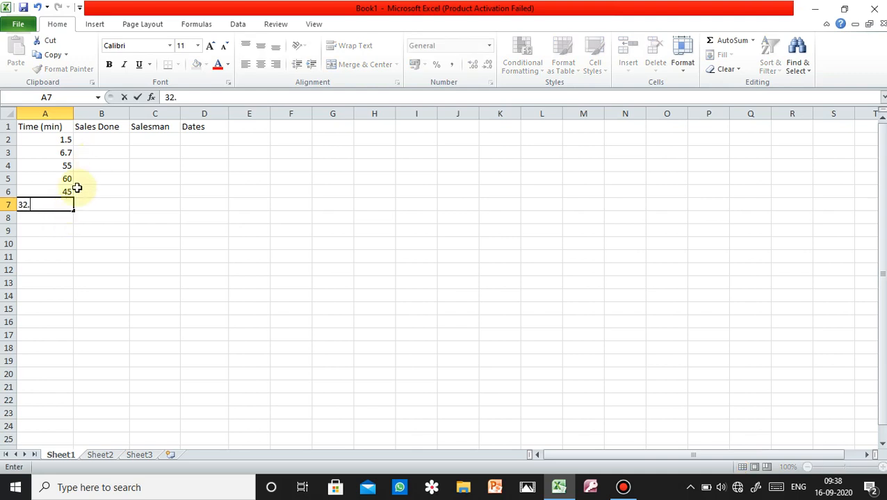
type("5")
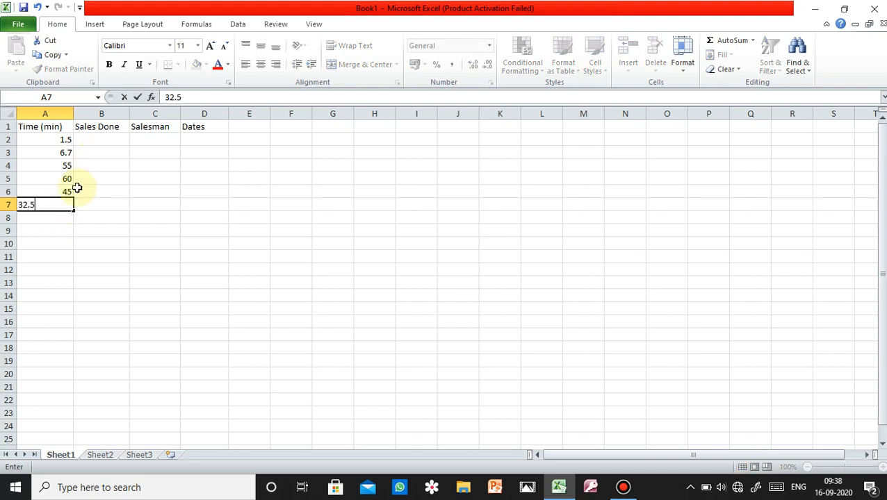
Apply the Currency number format to cells B2 to B7 under Sales Done
left_click(120, 139)
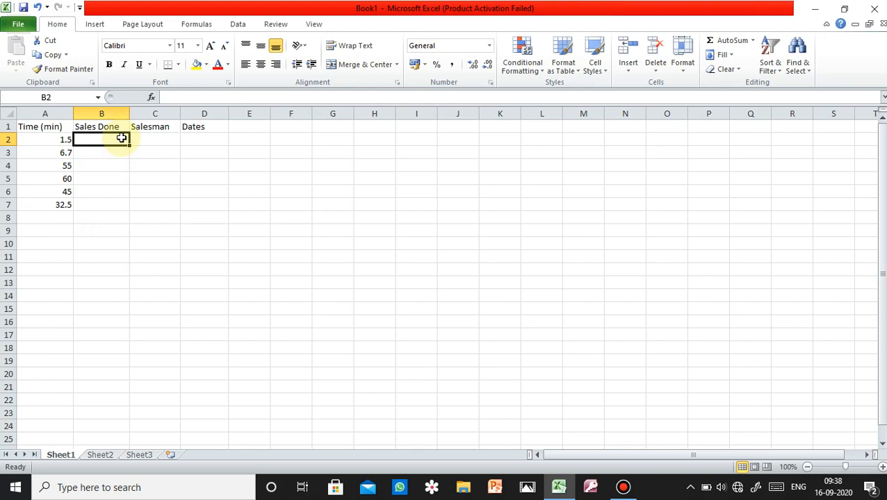
left_click_drag(120, 138, 123, 202)
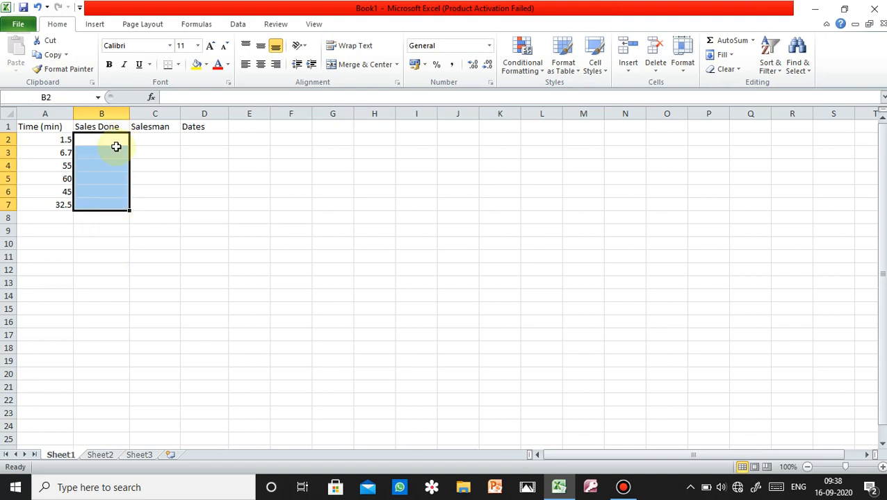
left_click(489, 46)
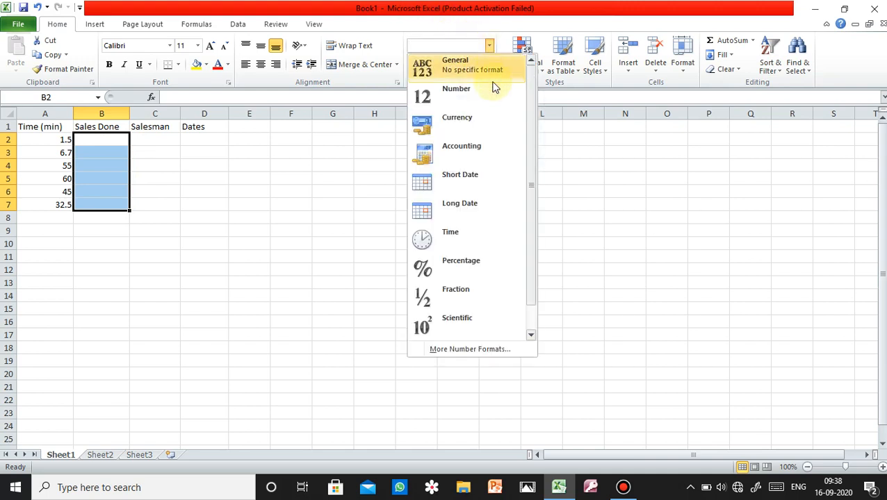
left_click(491, 121)
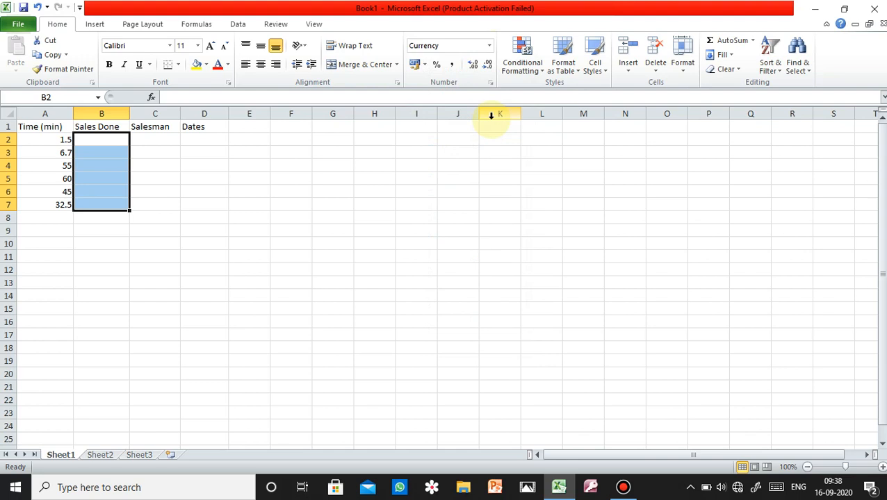
Set the currency symbol of the Sales Done cells B2 to B7 to $ English (U.S.)
left_click(490, 82)
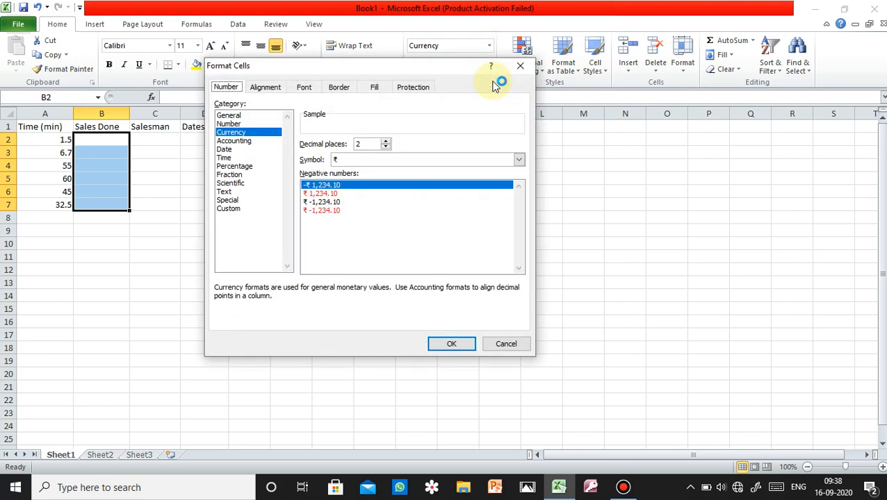
left_click(519, 159)
scroll(486, 179, "down", 5)
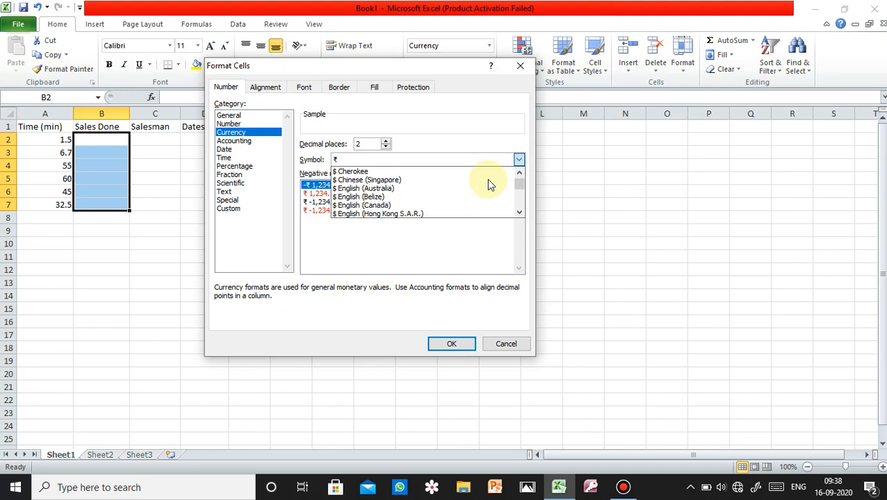
scroll(486, 179, "down", 2)
scroll(487, 179, "down", 2)
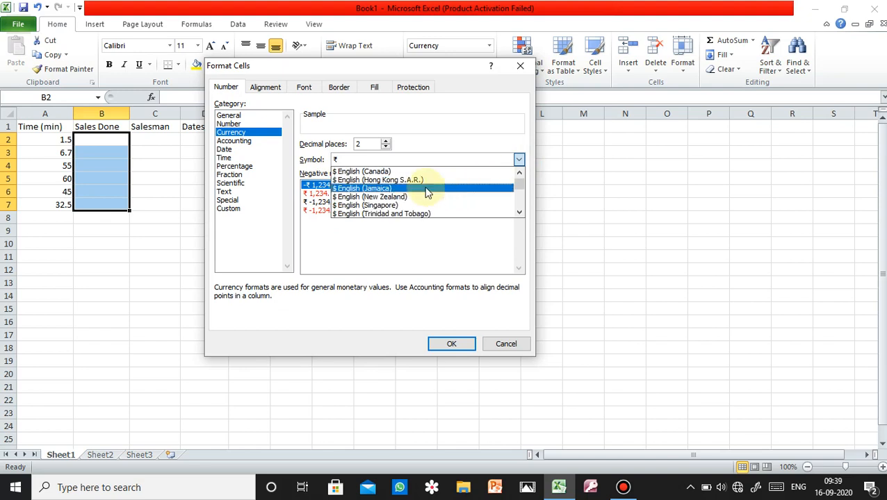
scroll(424, 192, "down", 1)
left_click(406, 206)
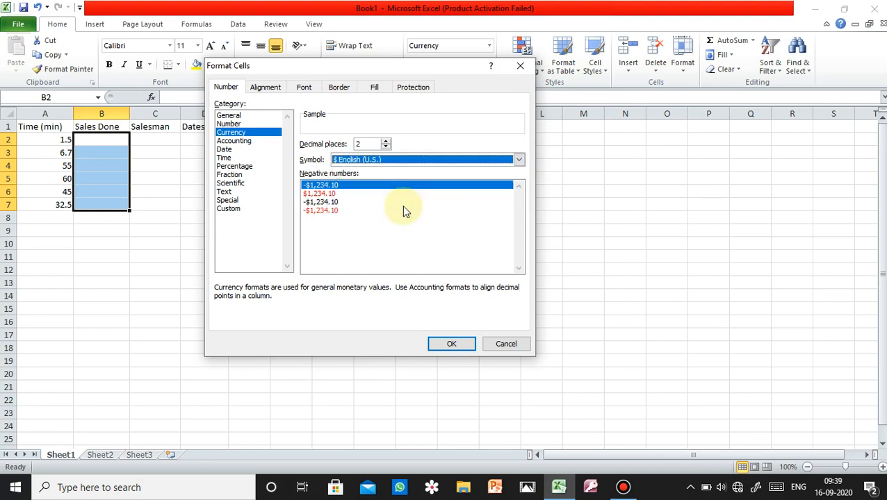
left_click(453, 344)
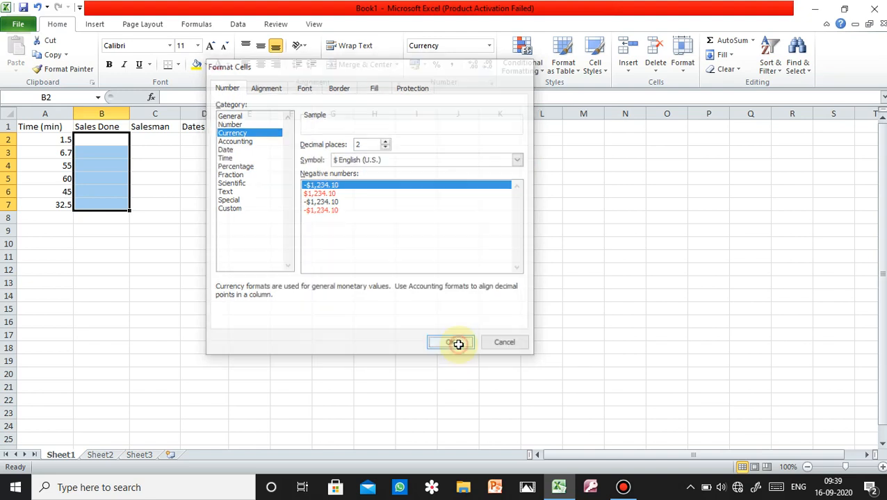
left_click(106, 135)
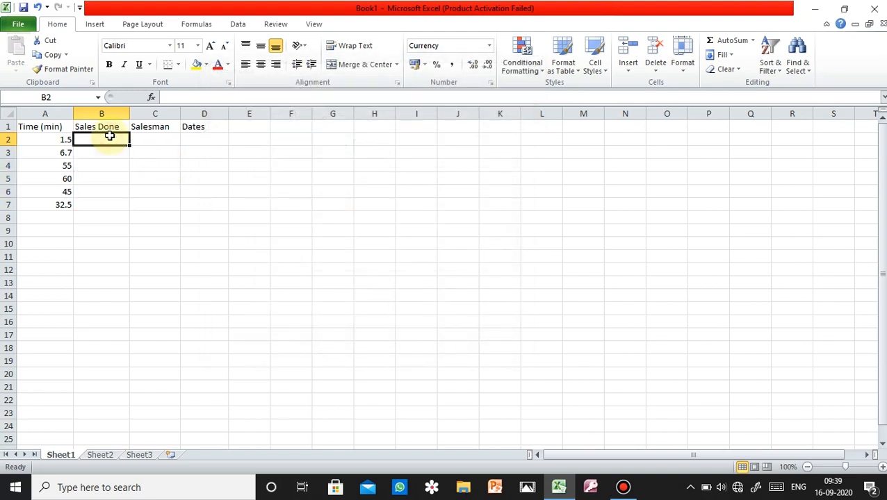
Enter the sales amounts 45, 77, 10, 98, 48 and 60 in cells B2 to B7 of the Sales Done column
type("45")
left_click(103, 151)
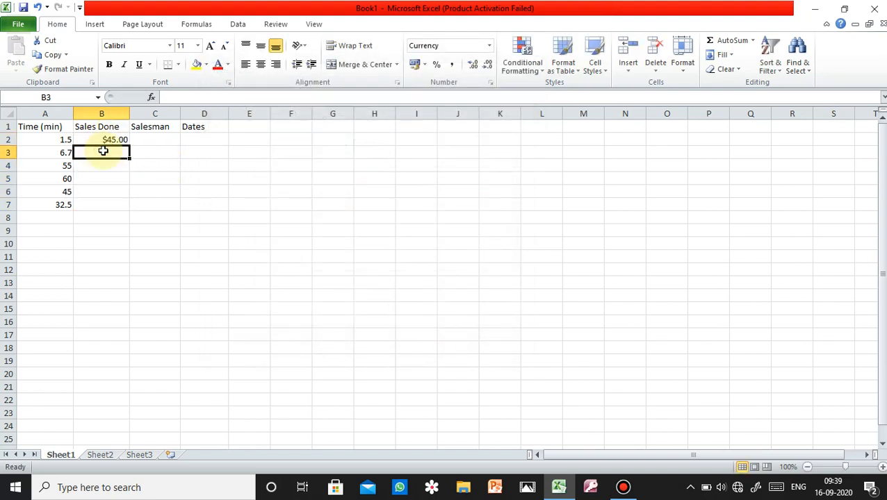
type("77")
left_click(104, 177)
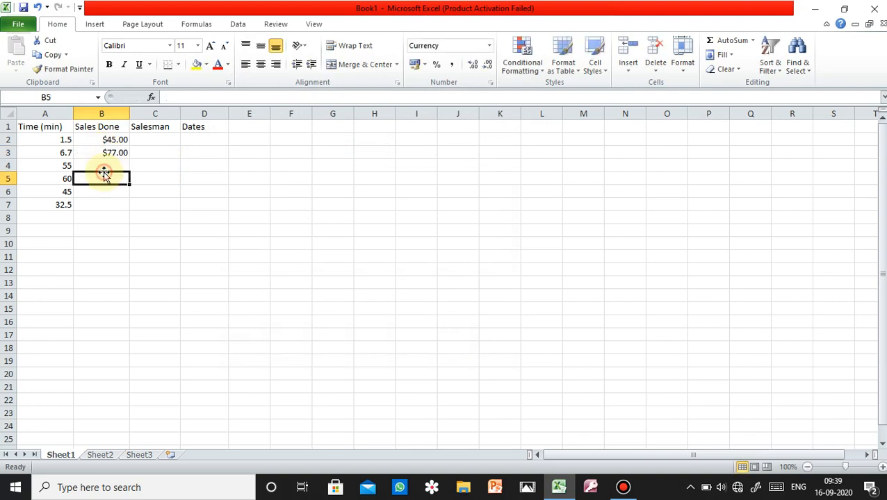
left_click(106, 164)
type("10")
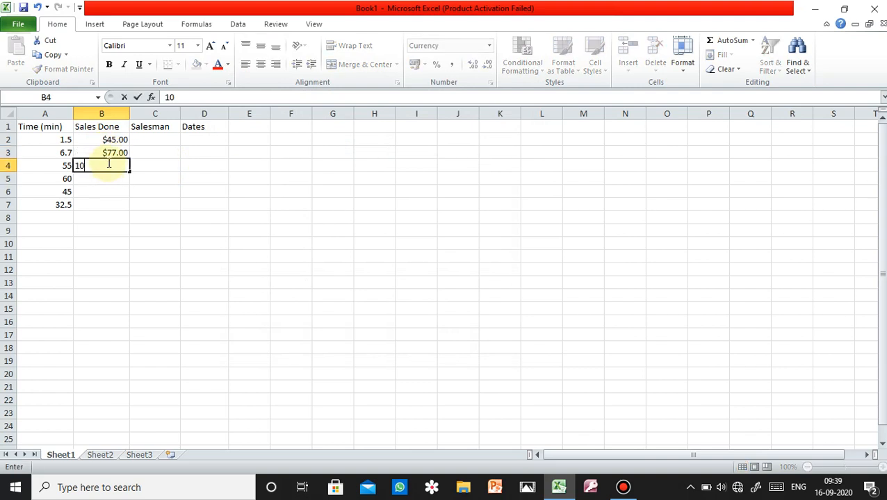
left_click(109, 178)
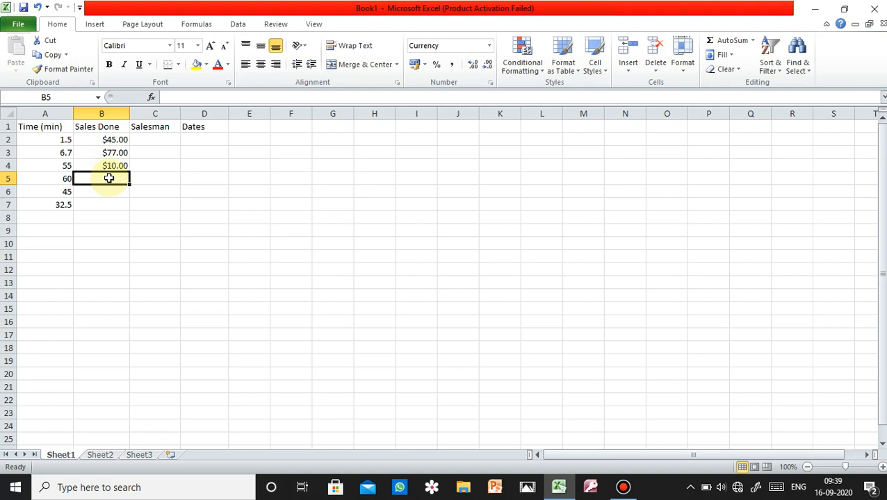
type("98")
left_click(115, 191)
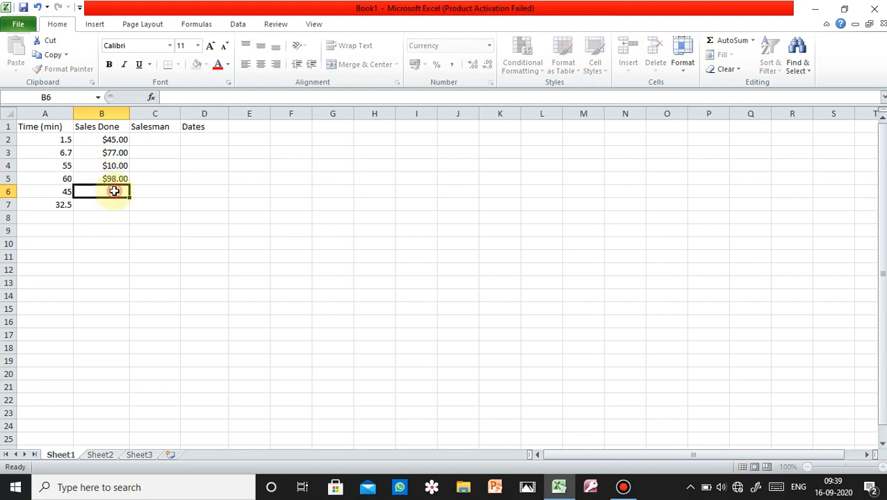
type("48")
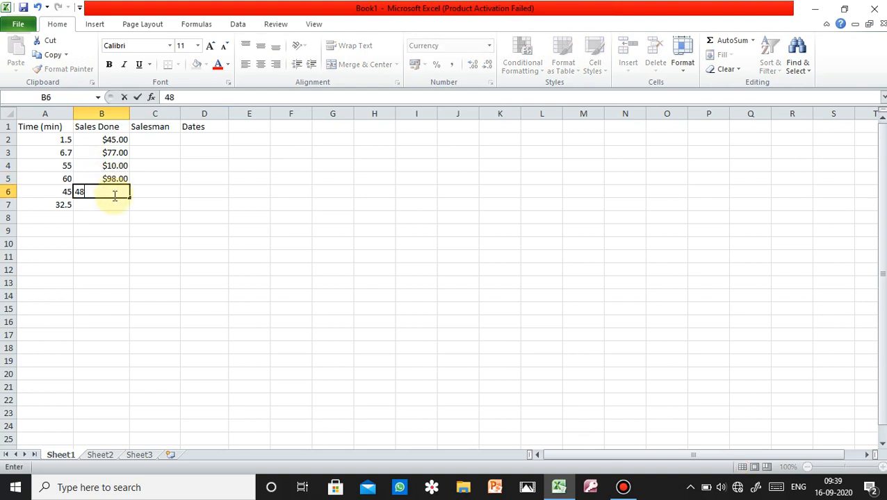
left_click(113, 202)
type("60")
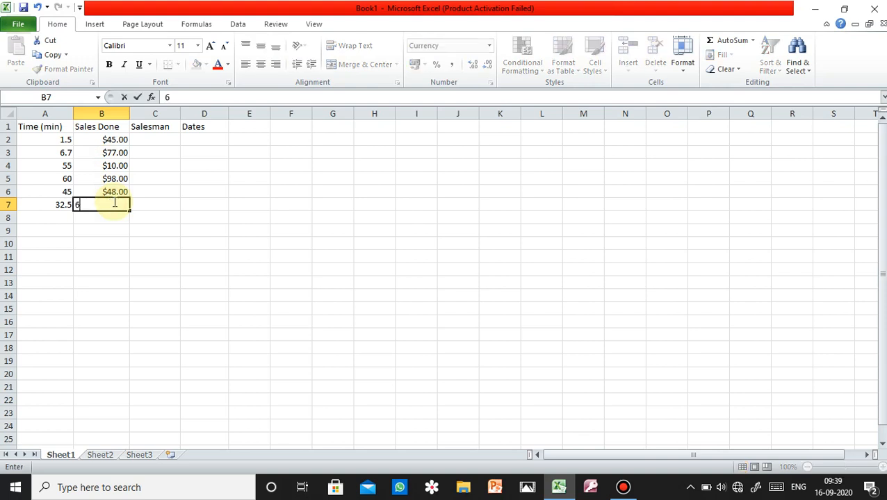
Enter a salesman's first name for each row in cells C2 to C7 of the Salesman column
left_click(161, 139)
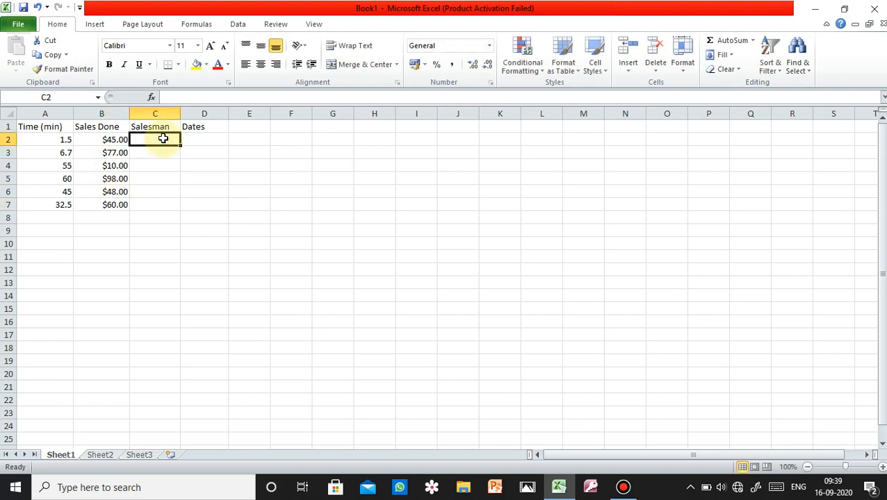
type("Nick")
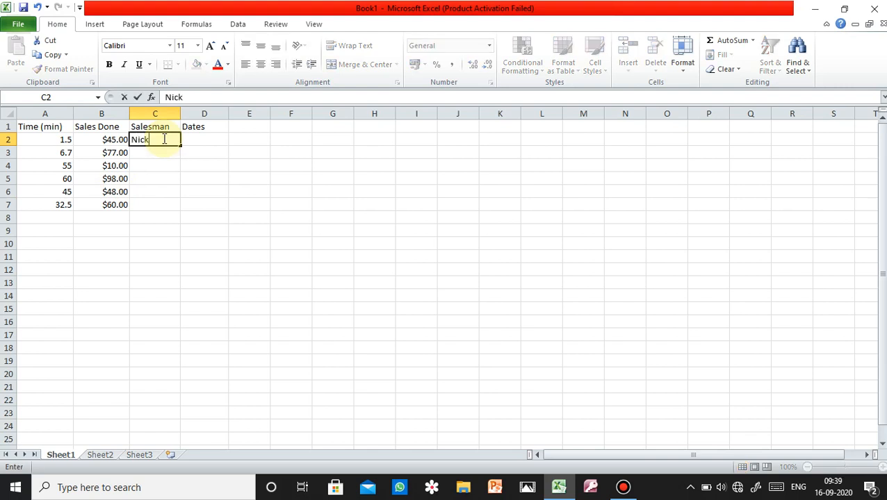
left_click(162, 154)
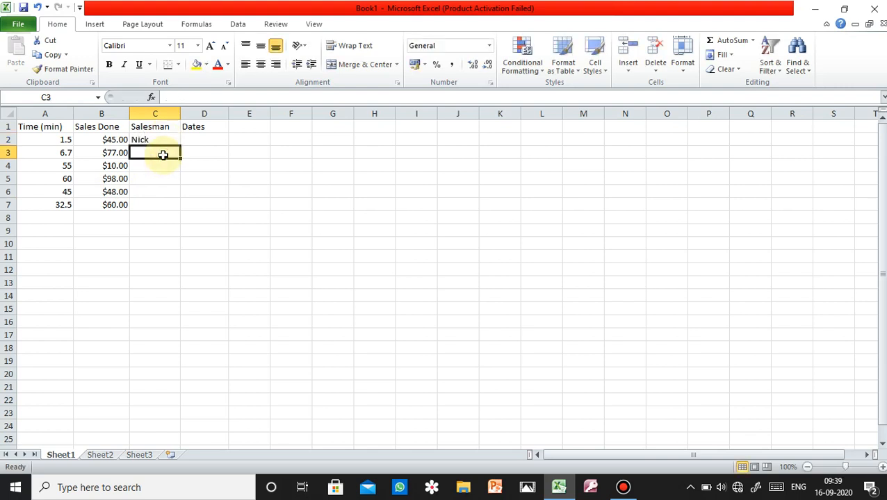
type("John")
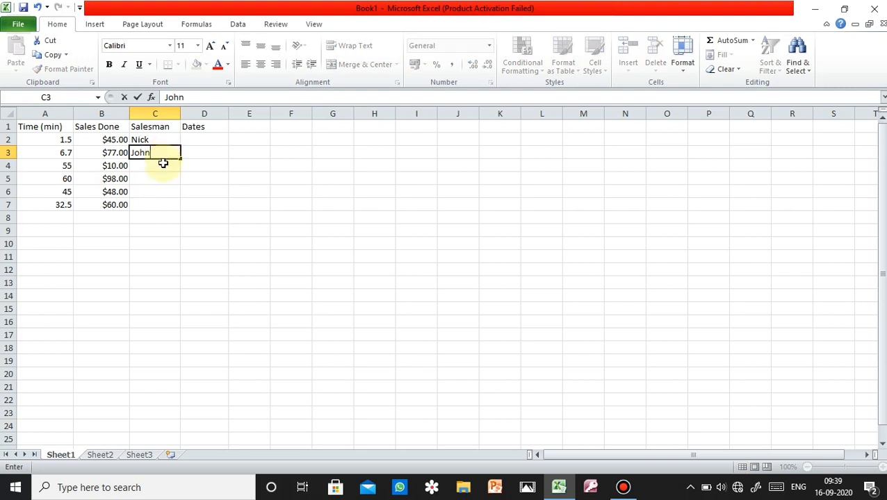
left_click(163, 166)
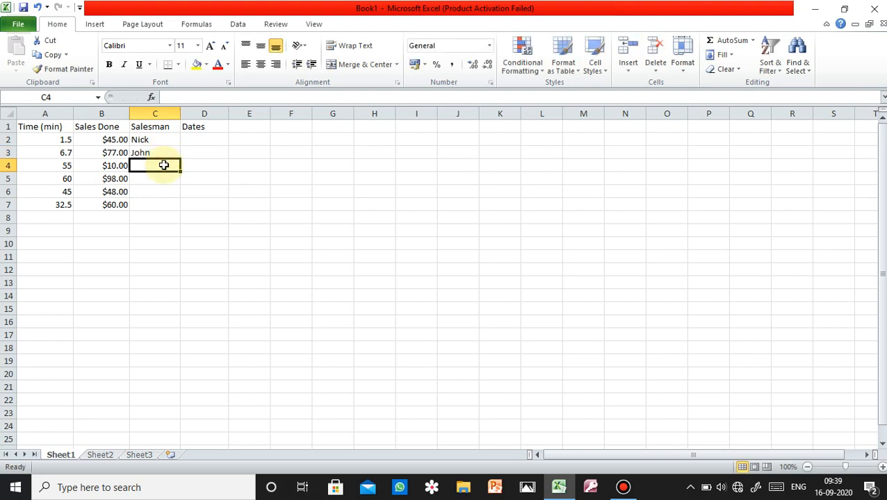
type("Rocky")
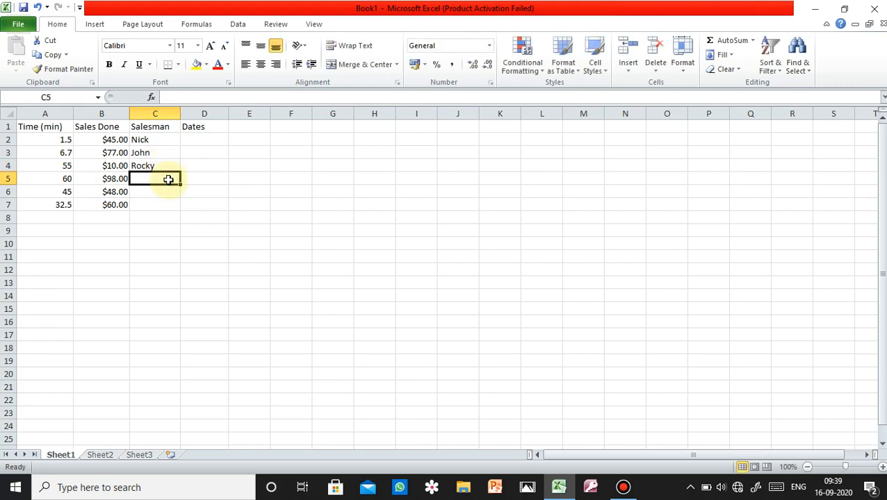
type("Chase")
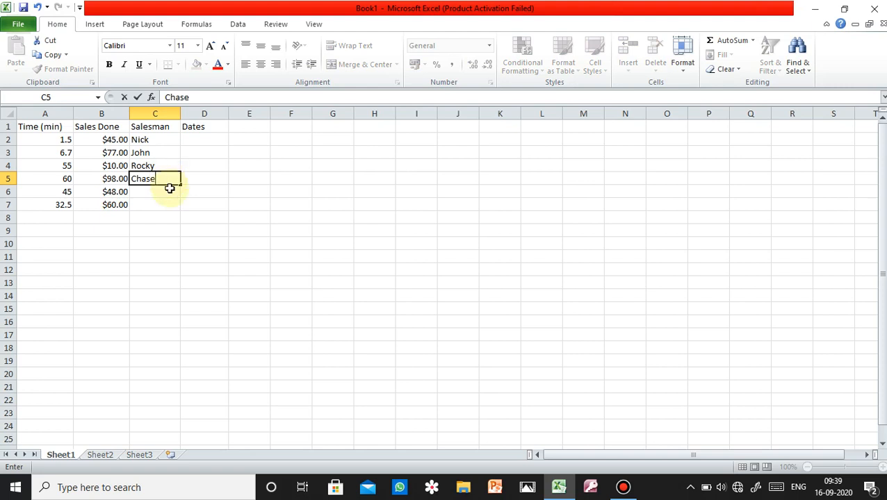
left_click(169, 189)
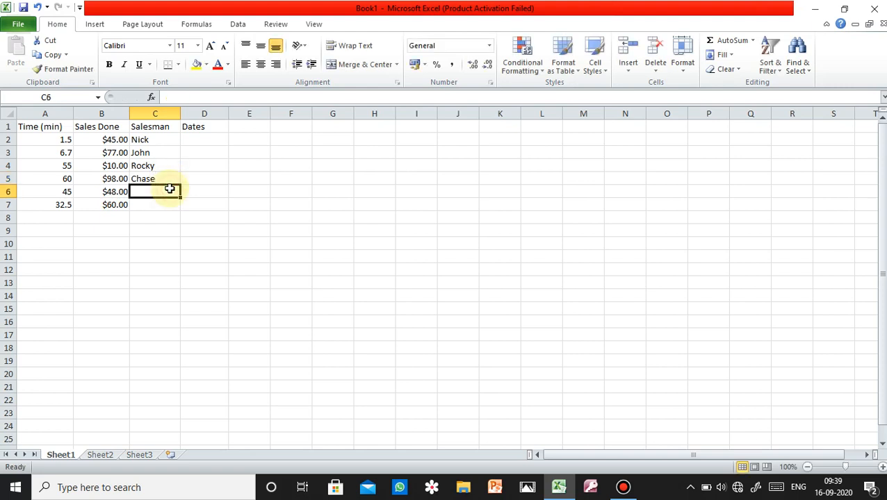
type("Lisa")
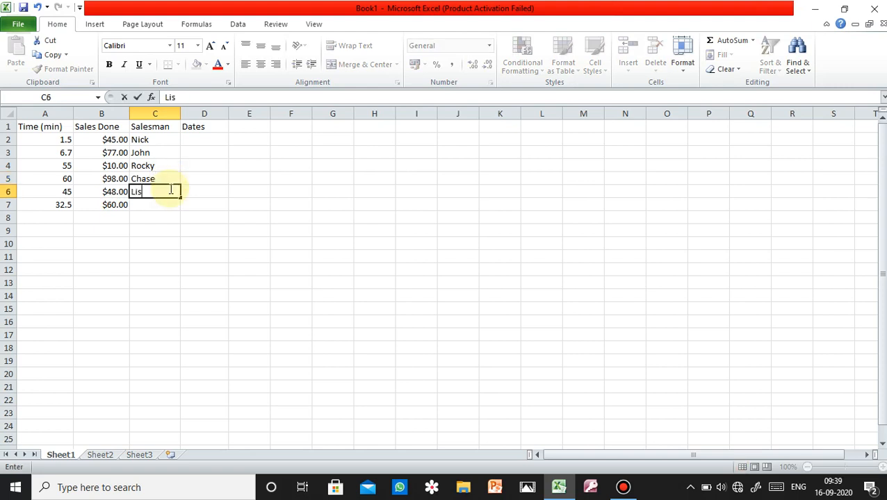
left_click(179, 206)
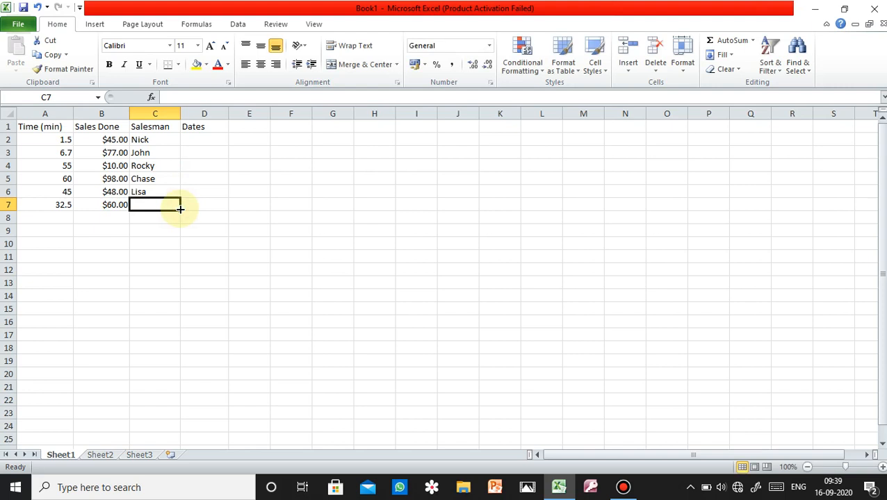
type("Mohan")
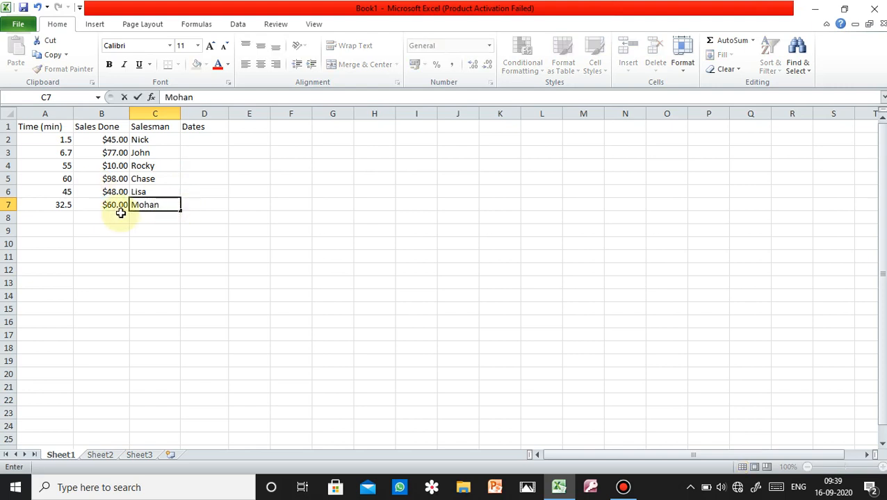
Apply the Short Date number format to cells D2 to D7 under Dates
left_click(197, 141)
left_click_drag(197, 141, 201, 203)
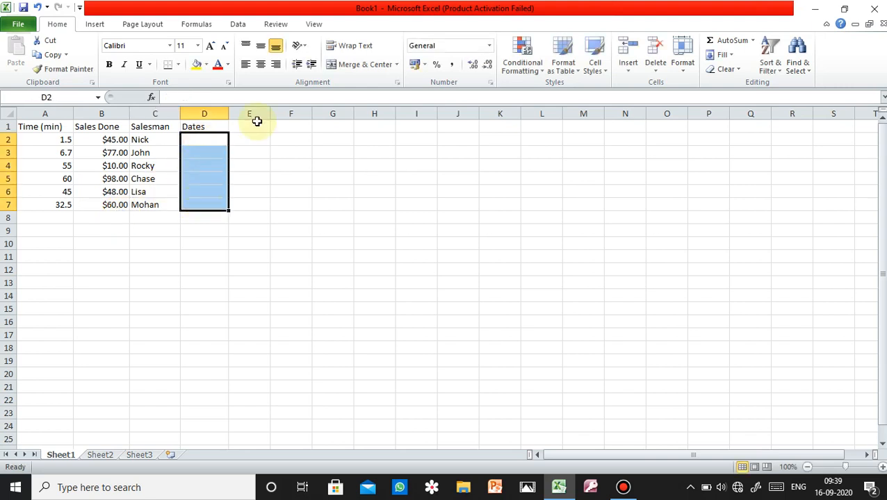
left_click(489, 46)
scroll(471, 255, "down", 1)
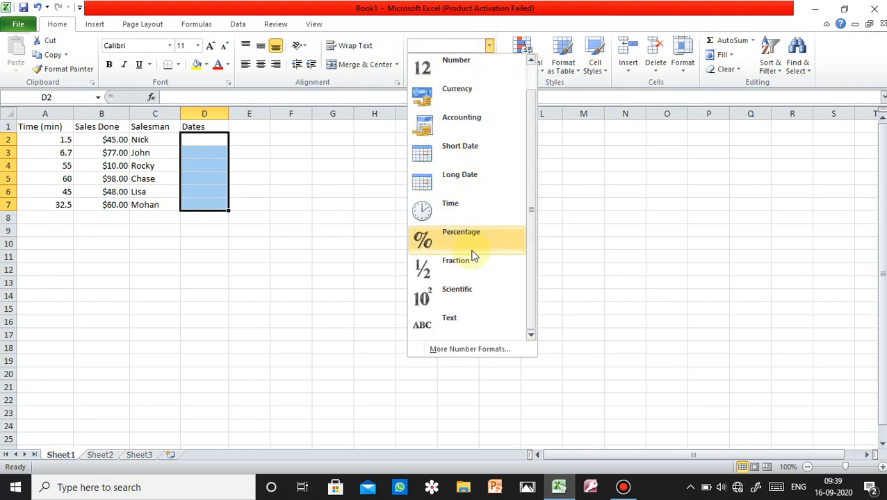
scroll(475, 253, "up", 1)
left_click(499, 174)
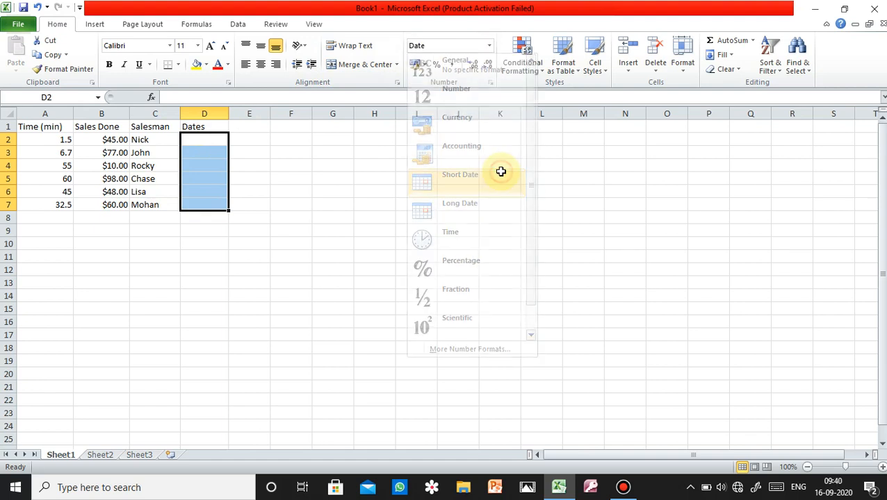
Enter the dates 12-09-2020 in cell D2 and 01-03-2020 in cell D3
left_click(223, 145)
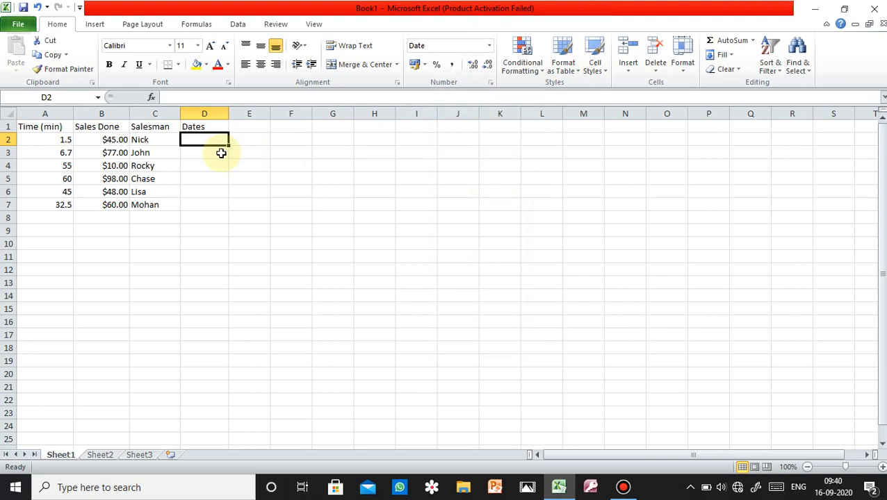
type("12-0")
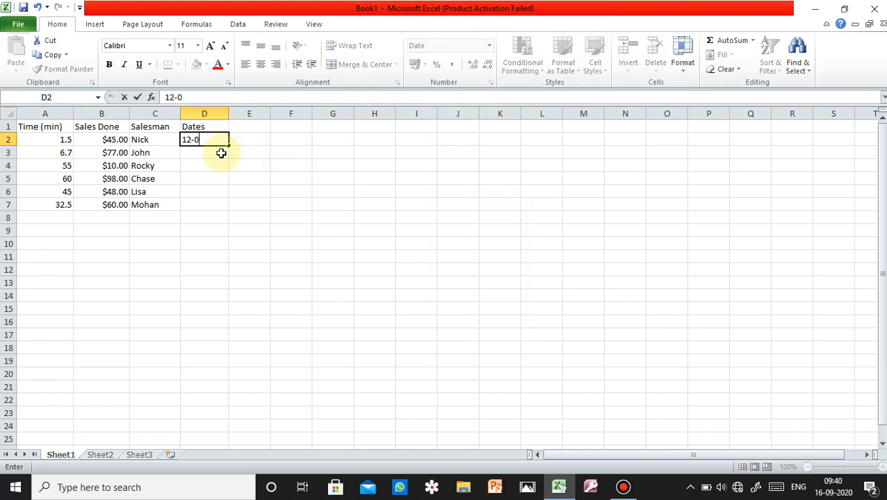
type("9-2020")
key("Return")
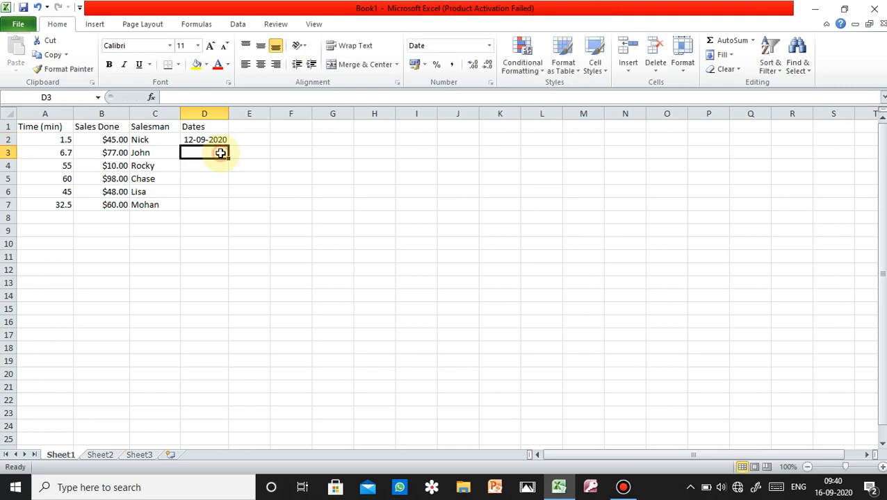
type("1")
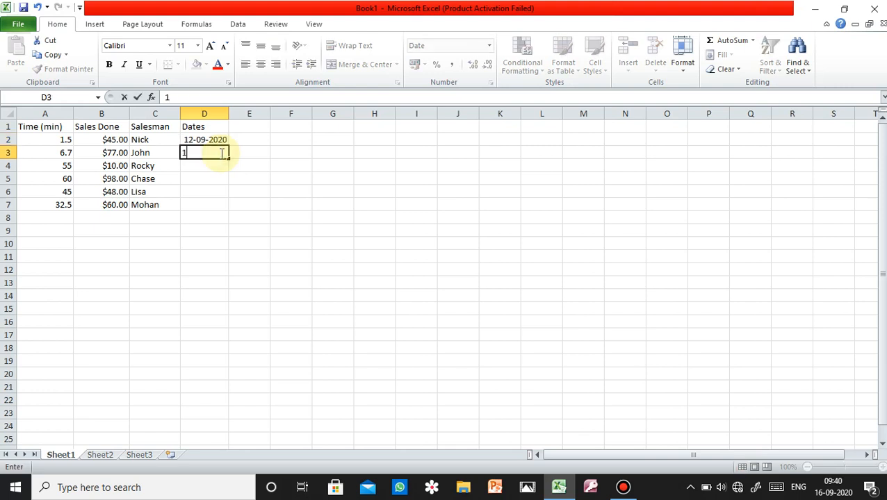
type("-03-2020")
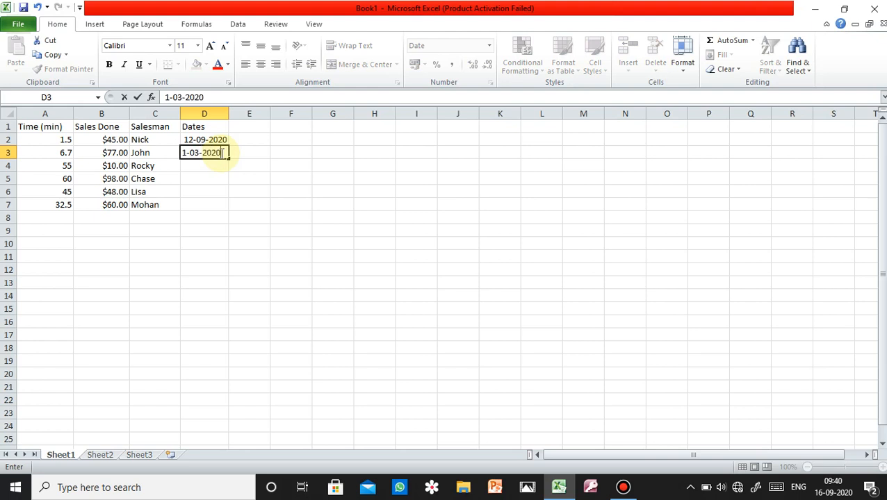
type("2")
key("BackSpace")
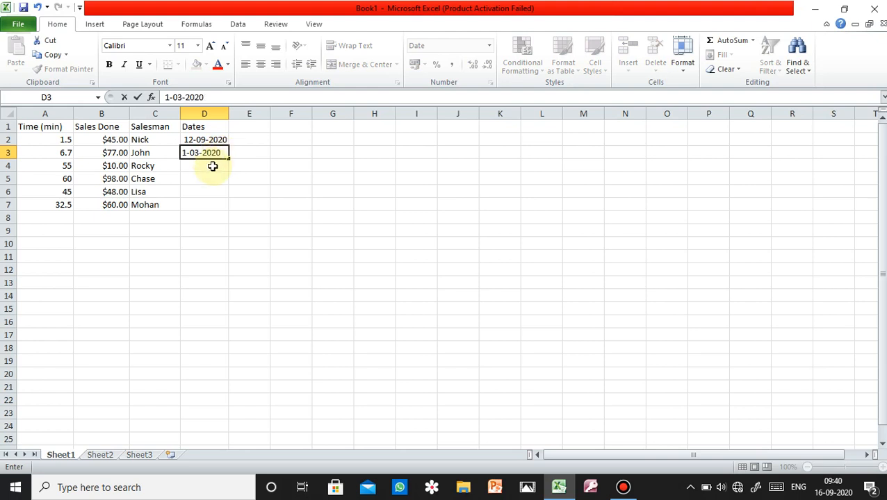
Enter the dates 04-06-2020 in cell D4 and 06-08-2020 in cell D5
left_click(212, 166)
type("4")
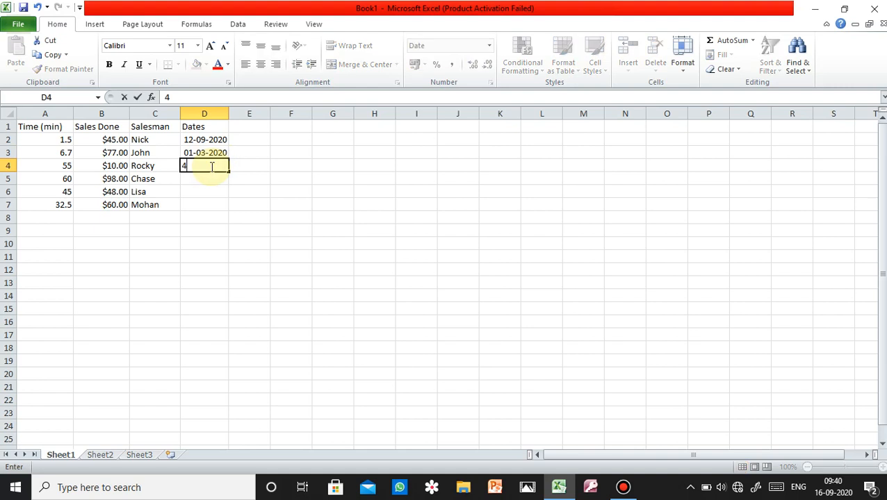
type("-06-2020")
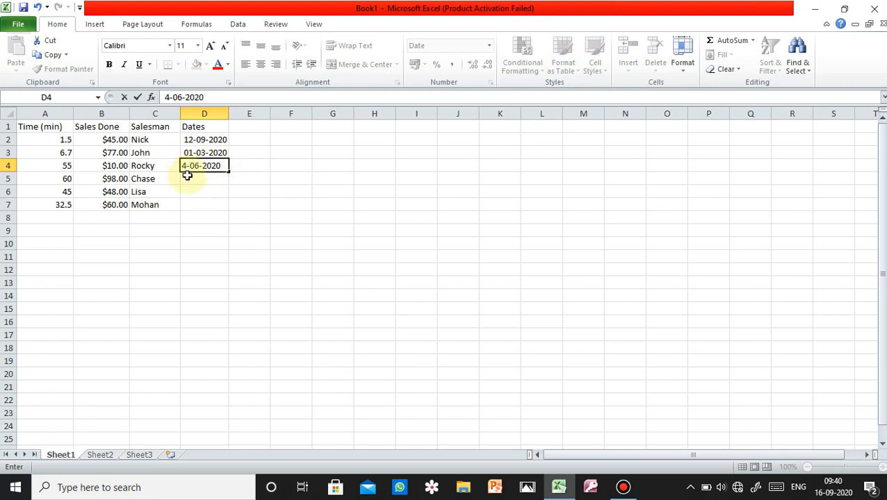
left_click(187, 176)
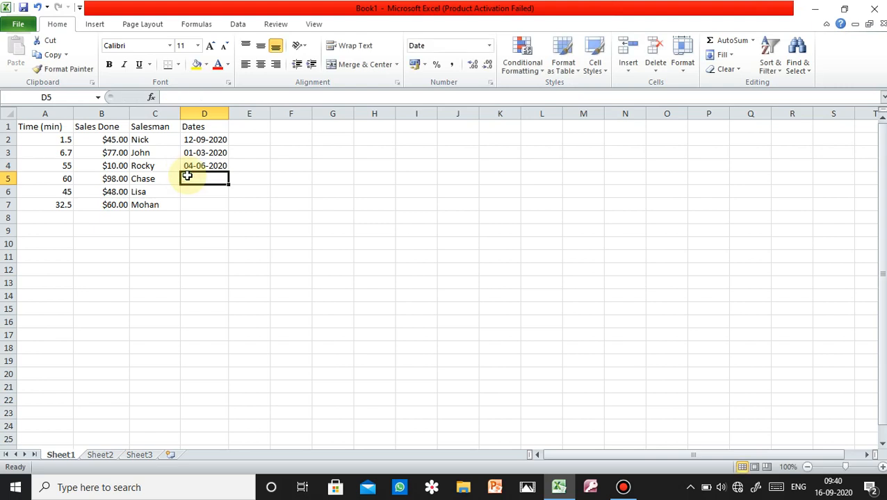
type("6-")
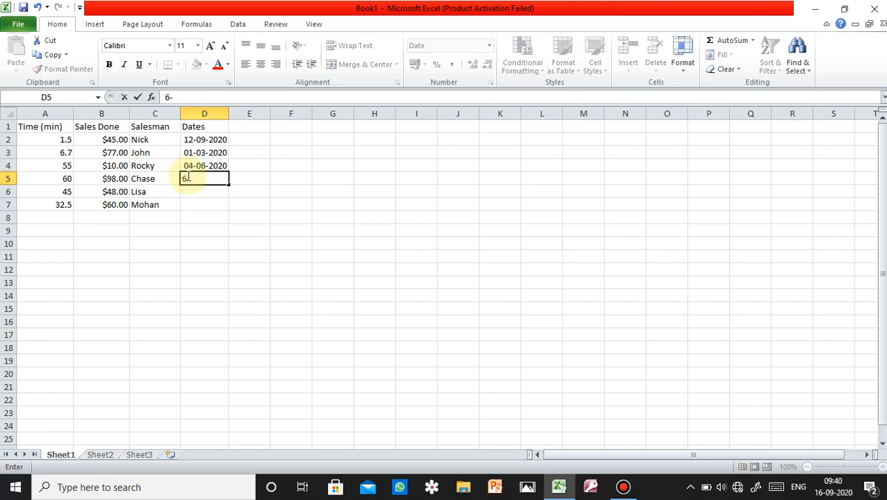
type("8-2020")
Enter the date 23-07-2020 in cell D6 of the Dates column
left_click(195, 190)
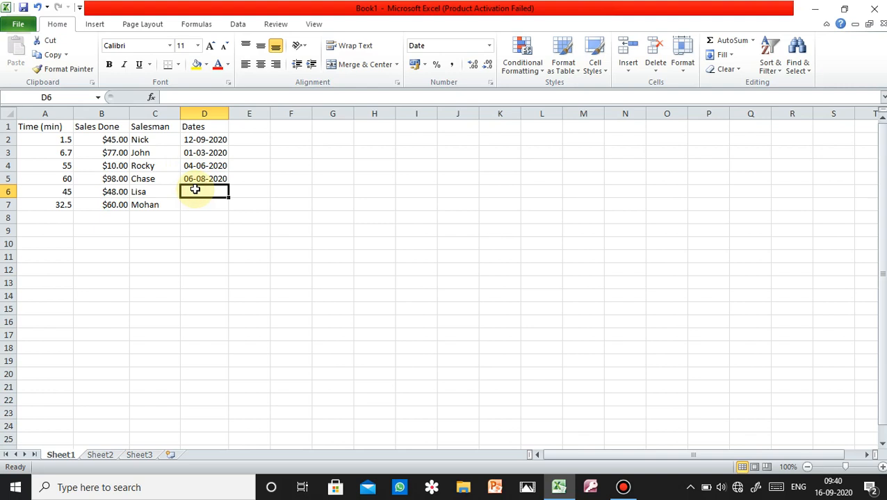
type("23")
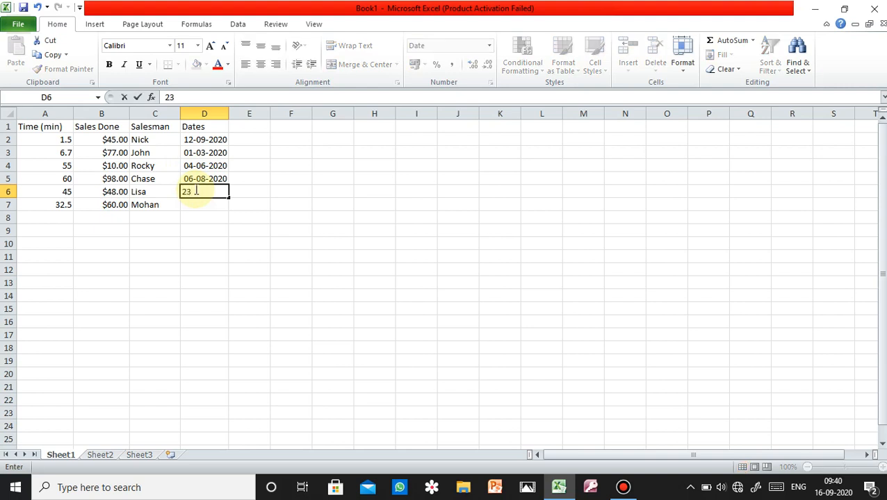
type("-07-2020")
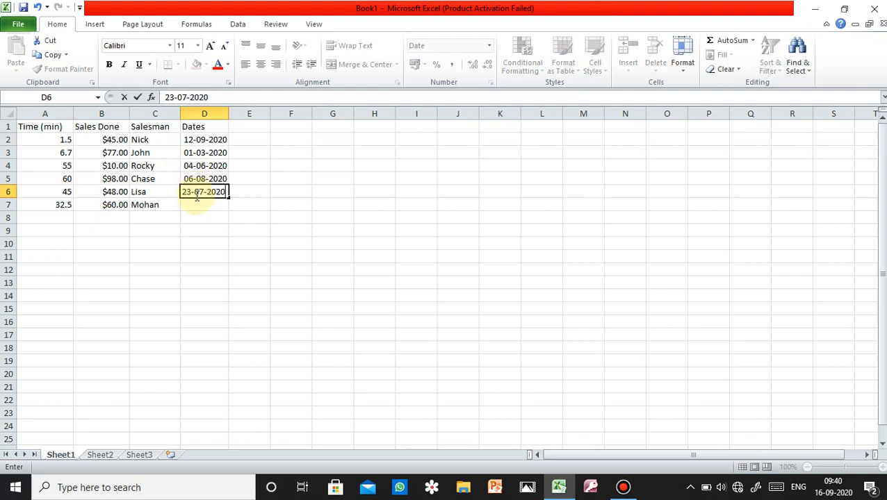
left_click(196, 203)
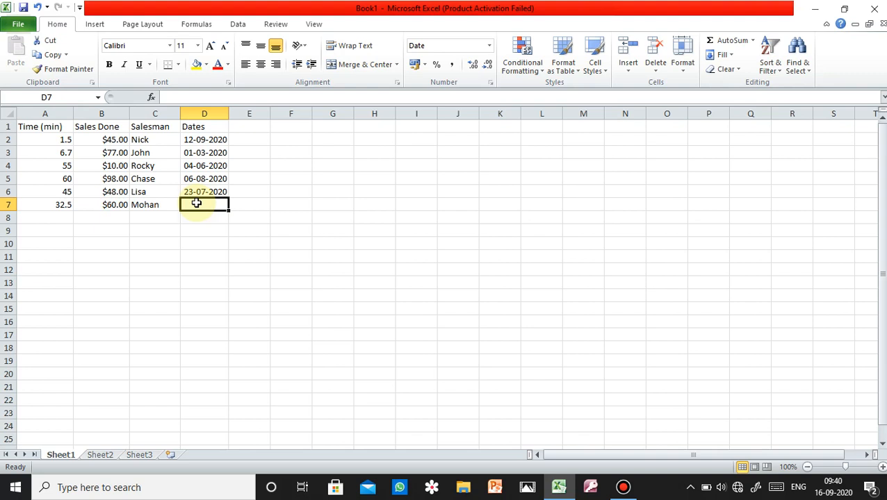
Enter the date 07-08-2020 in cell D7 of the Dates column
type("7-0")
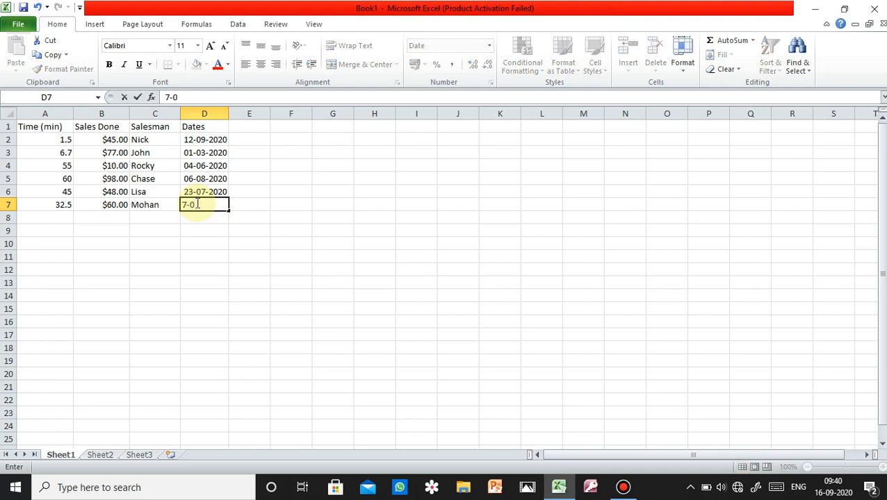
type("8-2020")
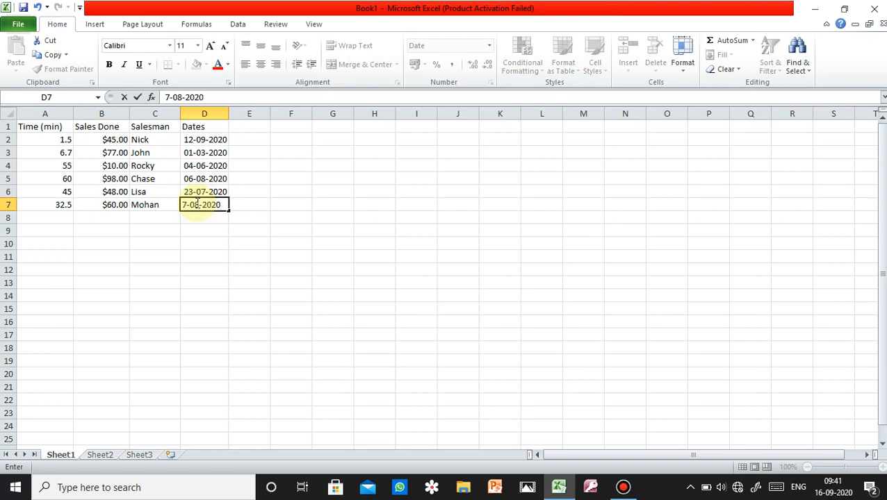
left_click(217, 257)
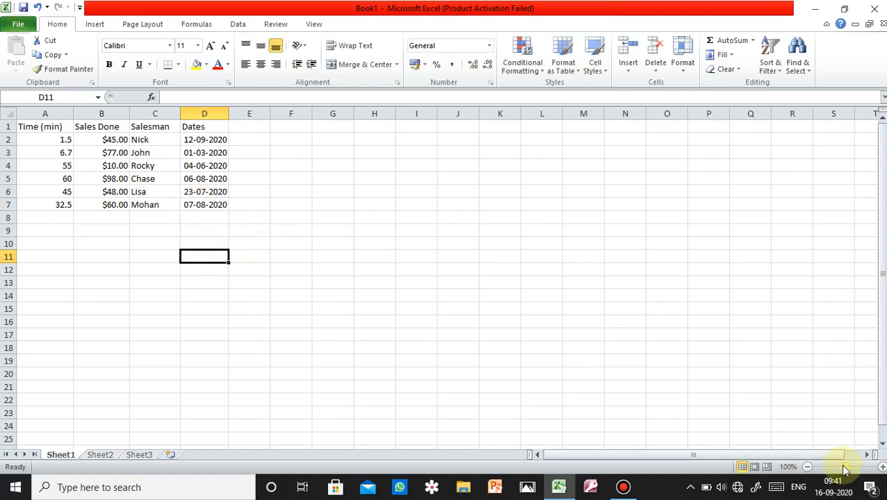
Sort the table by the Sales Done column from largest to smallest
left_click_drag(844, 469, 857, 472)
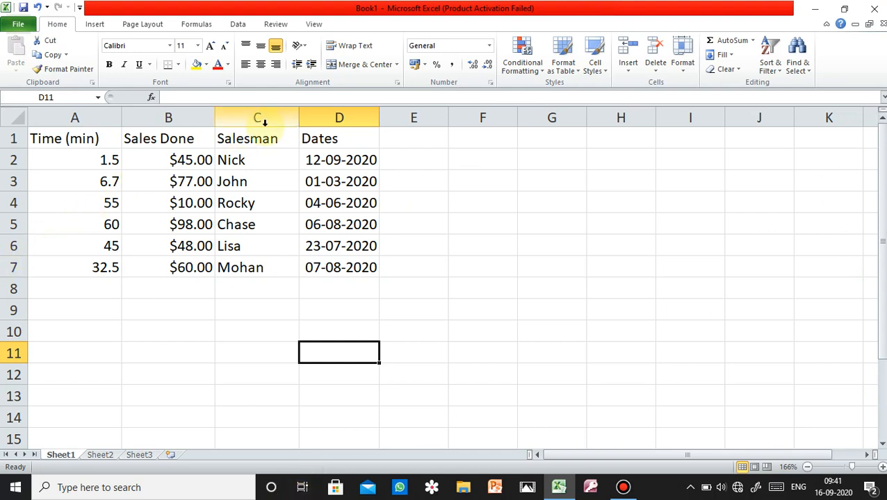
left_click(156, 184)
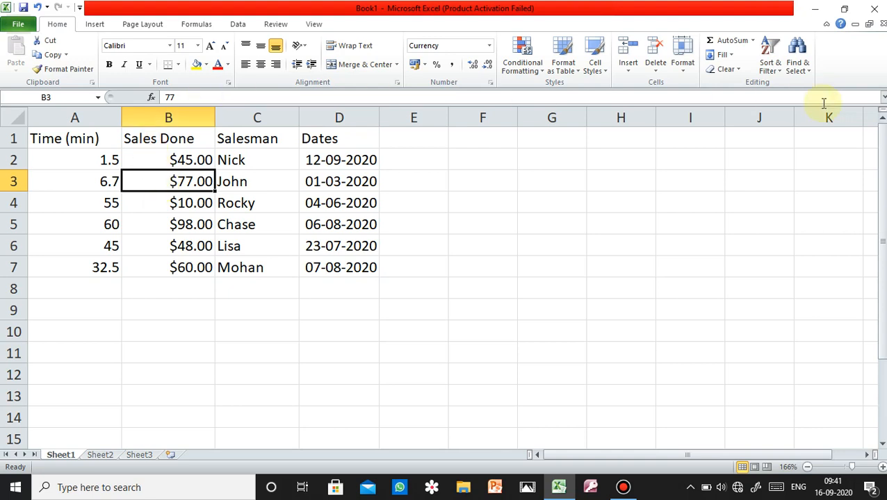
left_click(775, 70)
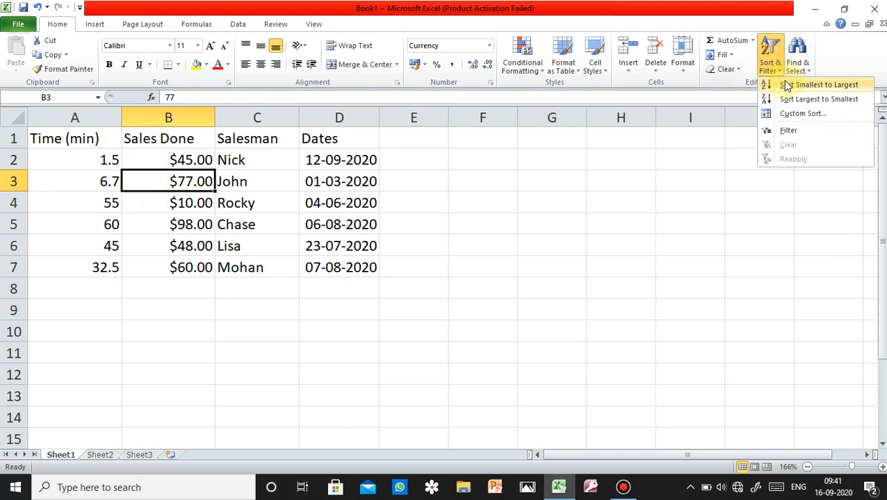
left_click(831, 104)
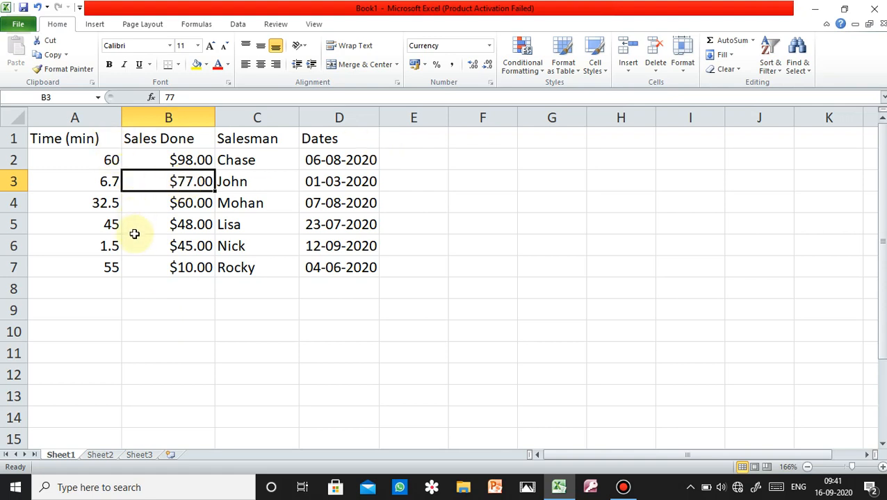
Sort the table by the Salesman column from A to Z
left_click(281, 224)
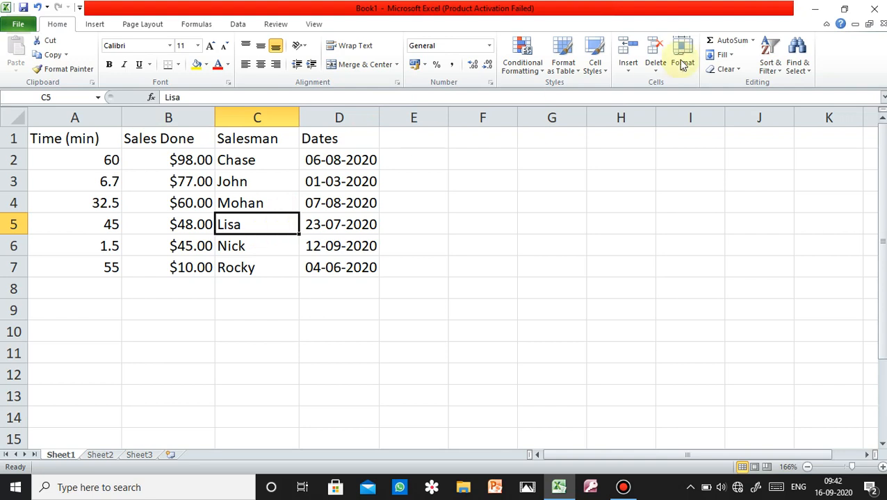
left_click(770, 64)
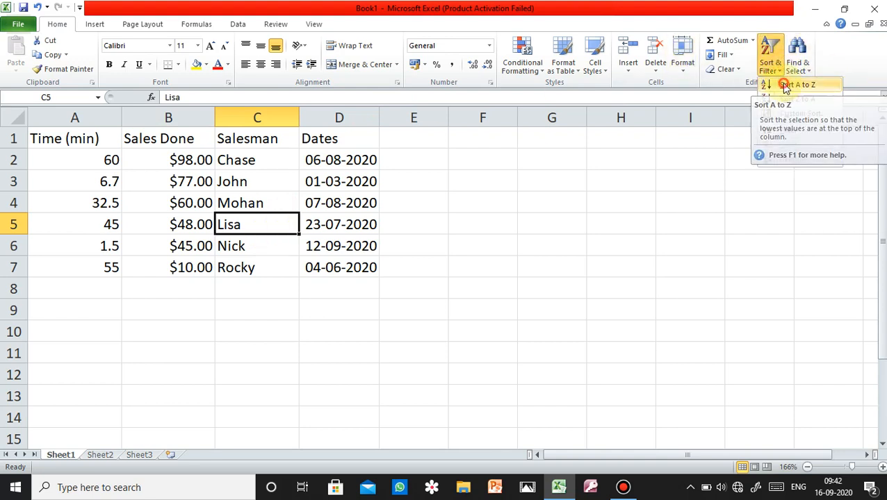
left_click(786, 86)
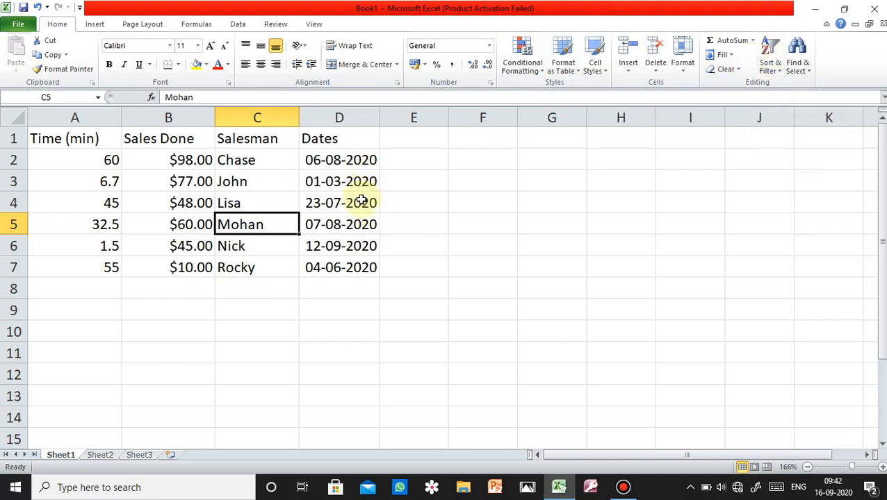
Sort the table by the Dates column from newest to oldest
left_click(358, 179)
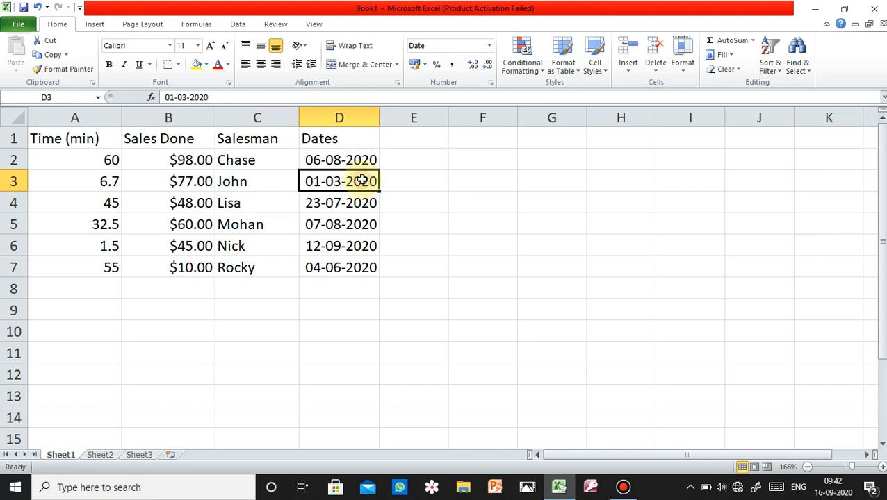
left_click(767, 67)
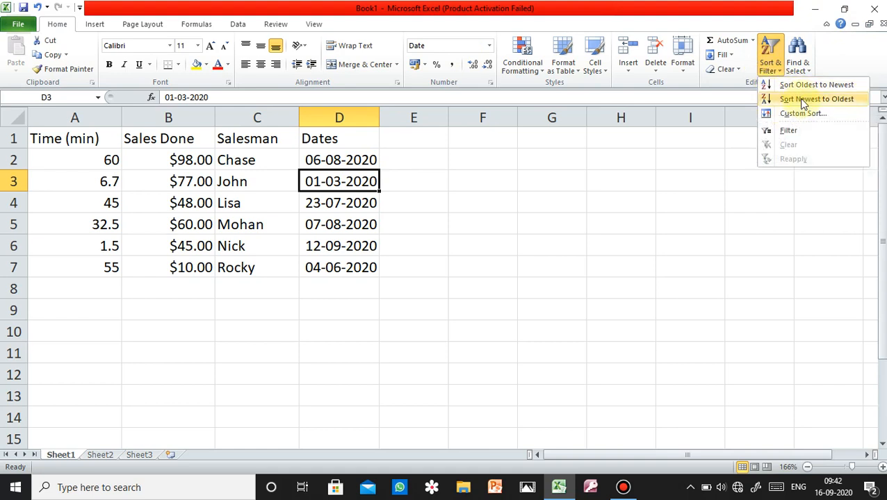
left_click(803, 100)
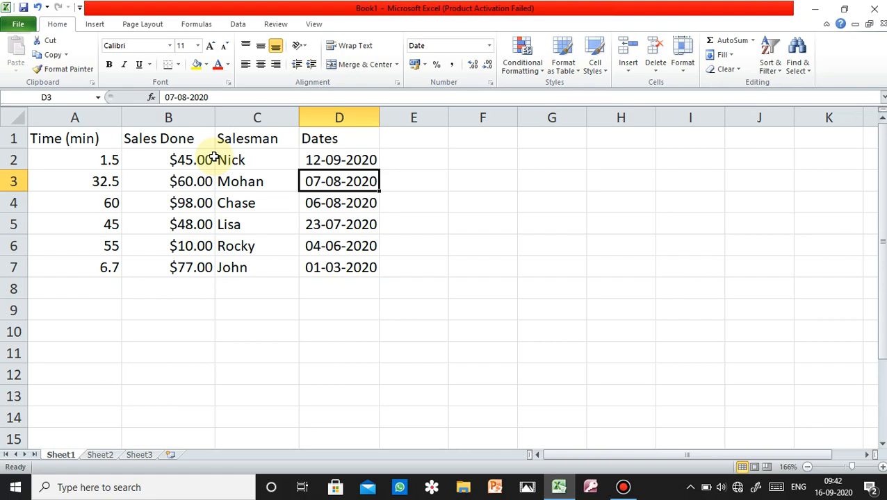
Sort the table by the Time (min) column from largest to smallest
left_click(92, 230)
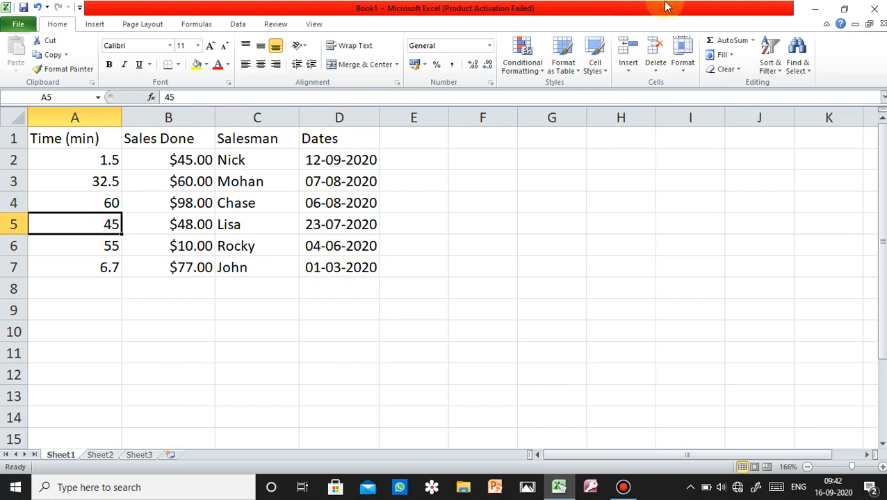
left_click(769, 72)
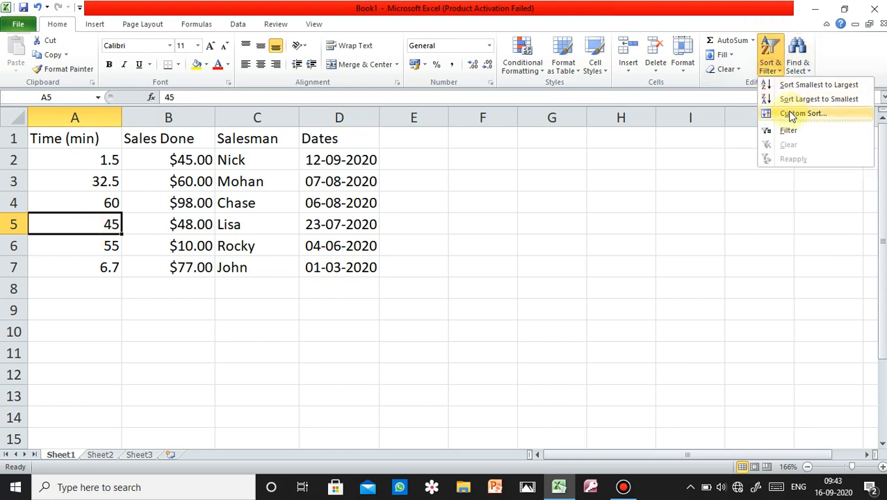
left_click(798, 97)
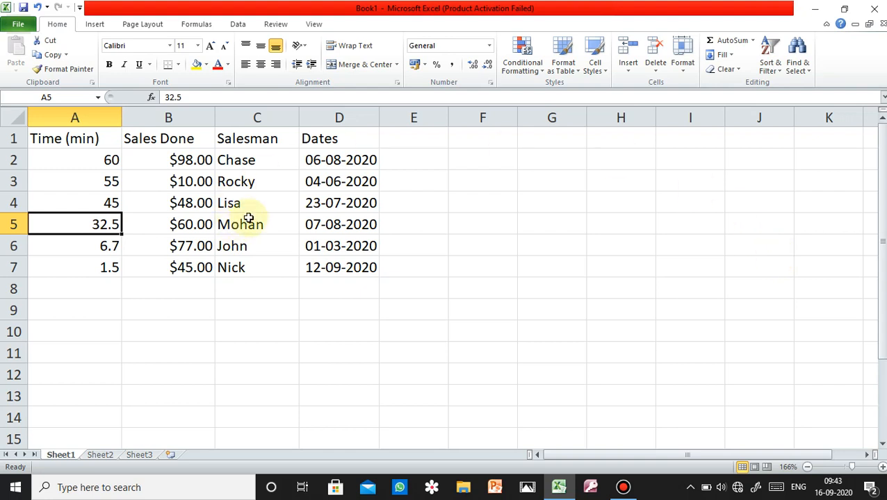
Turn on filtering for the table's header row
left_click(235, 140)
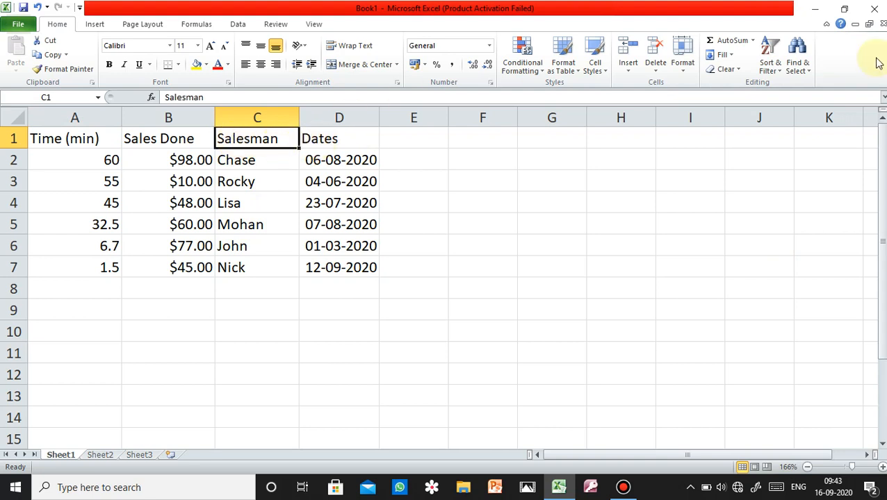
left_click(781, 68)
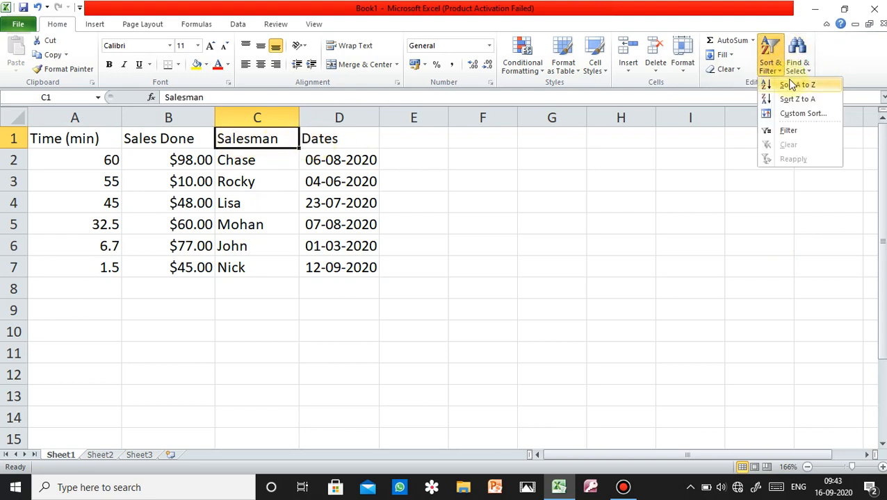
left_click(787, 131)
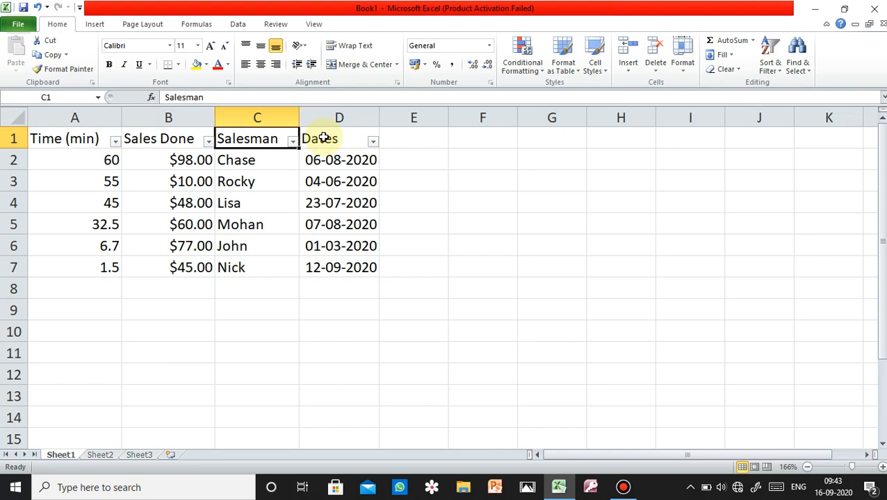
Filter the Sales Done column to hide the $45.00, $48.00 and $77.00 entries
left_click(208, 141)
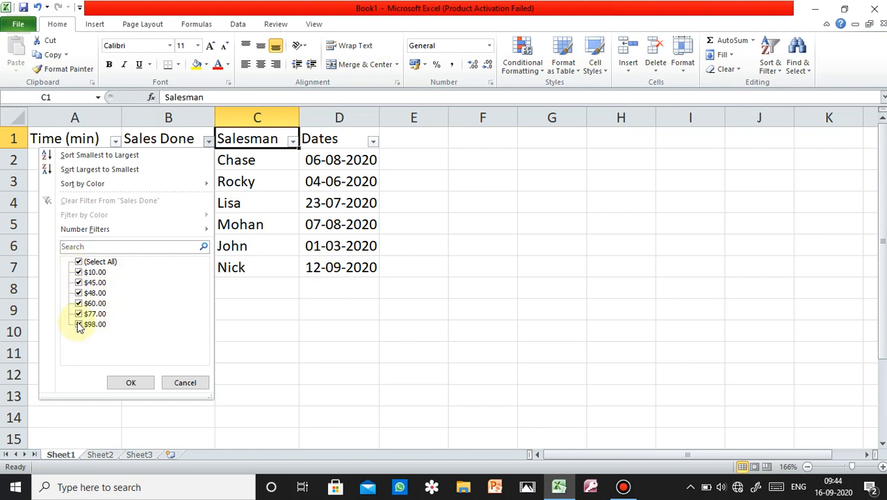
left_click(80, 284)
left_click(80, 293)
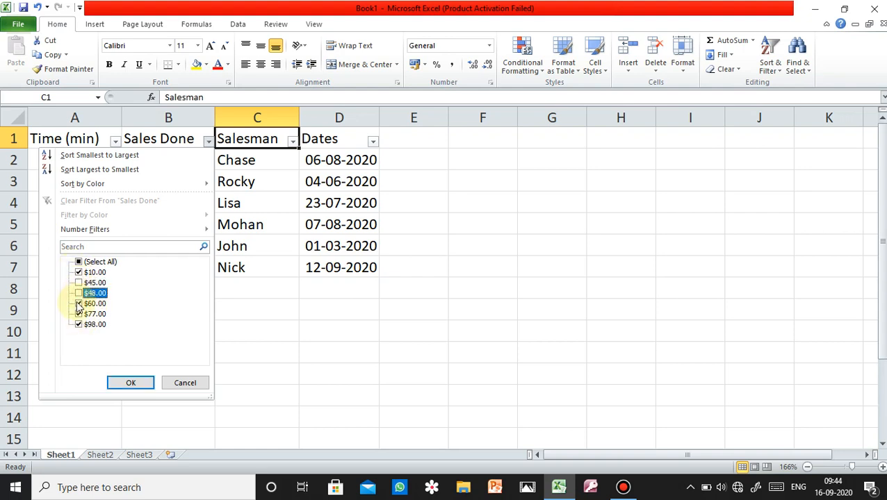
left_click(79, 314)
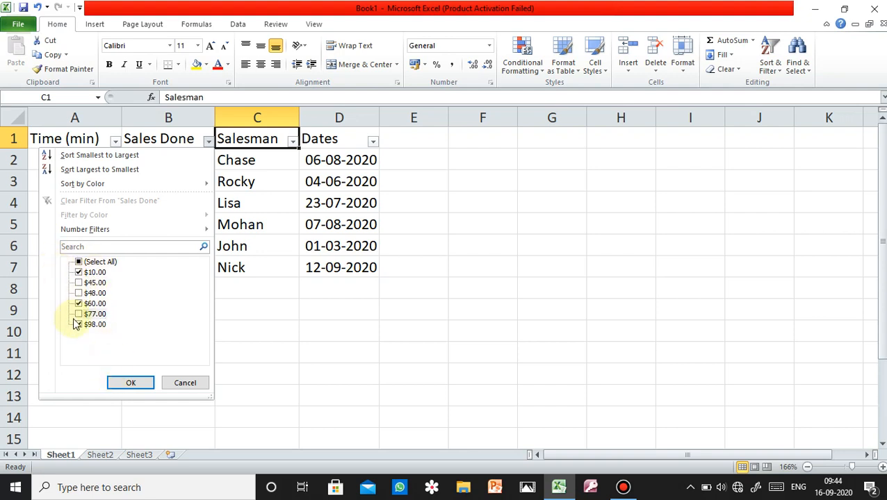
left_click(129, 383)
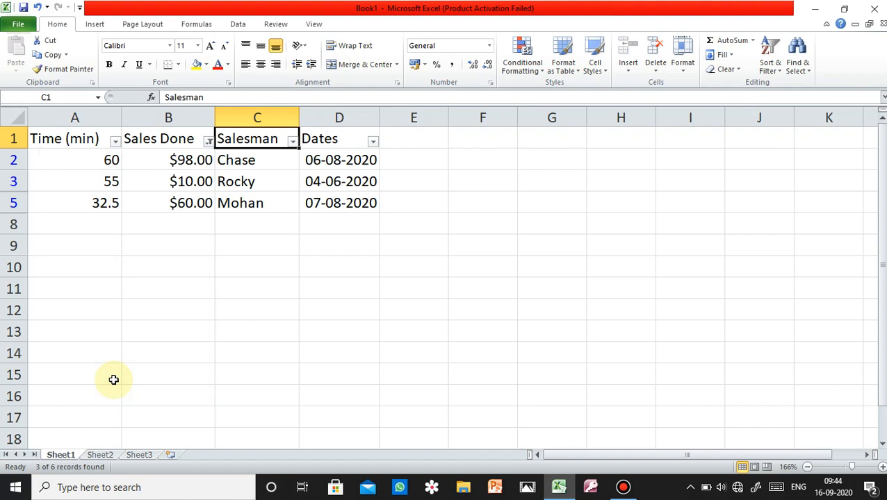
Clear the filter from the Sales Done column
left_click(208, 143)
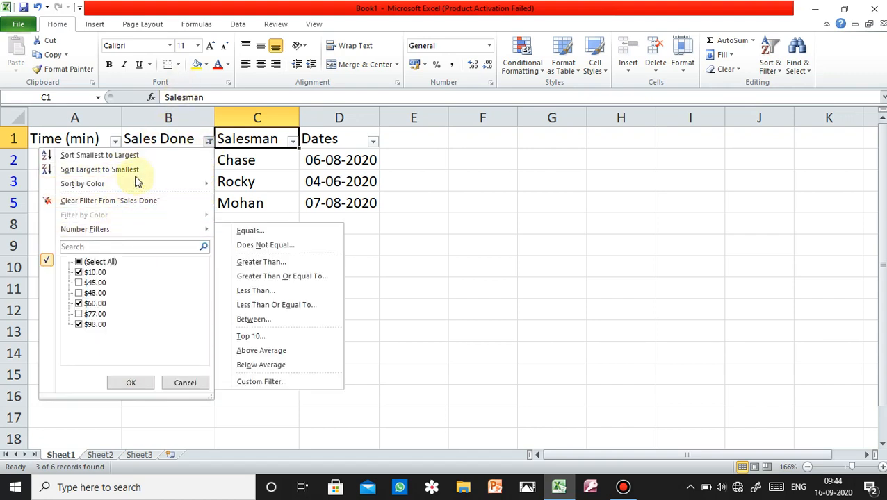
left_click(485, 229)
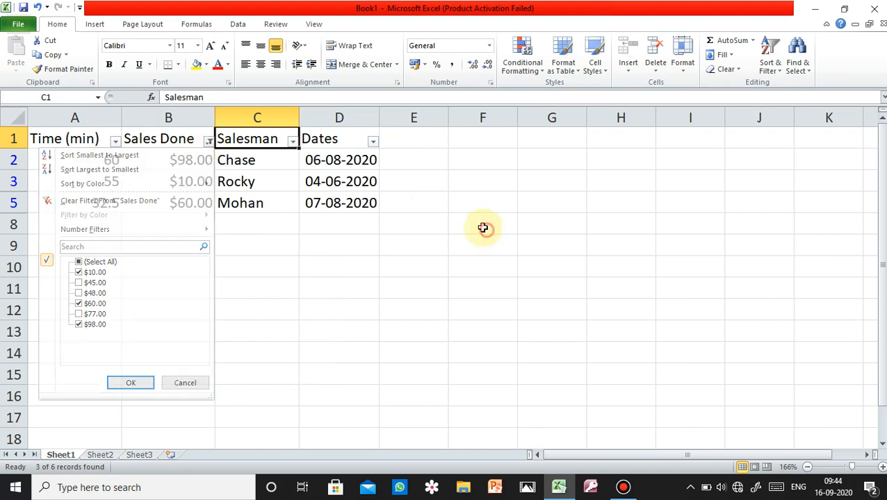
left_click(382, 306)
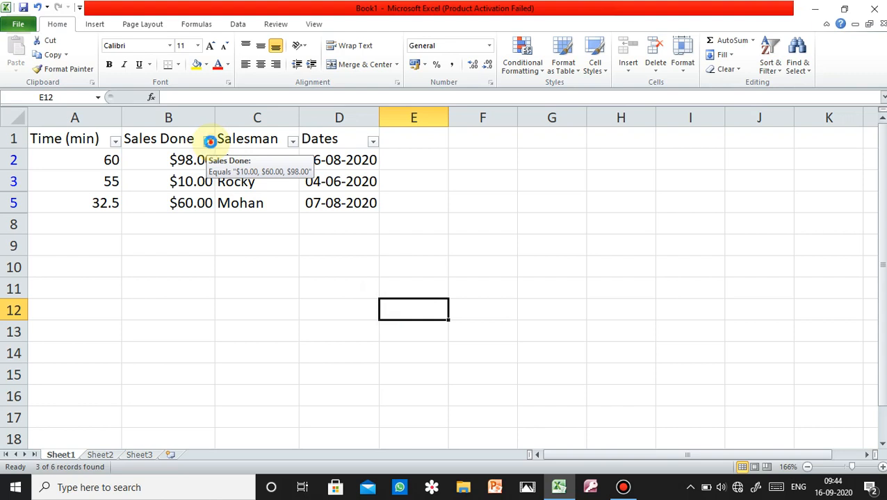
left_click(209, 142)
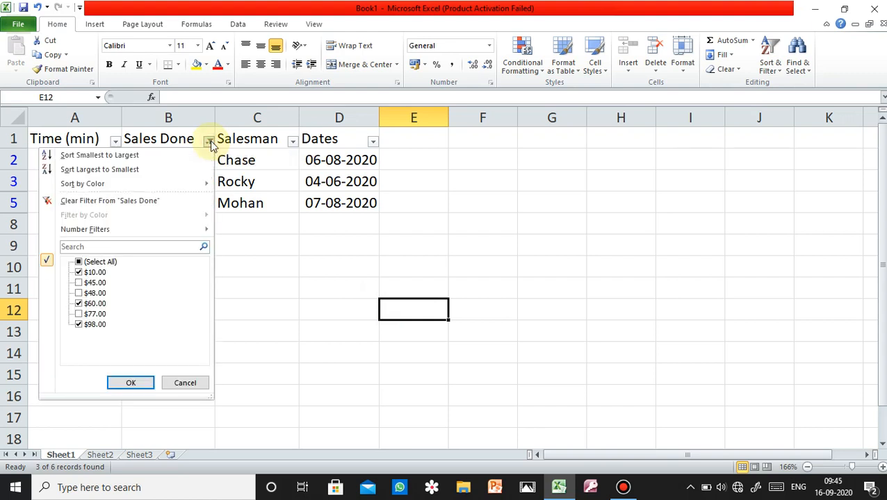
left_click(121, 202)
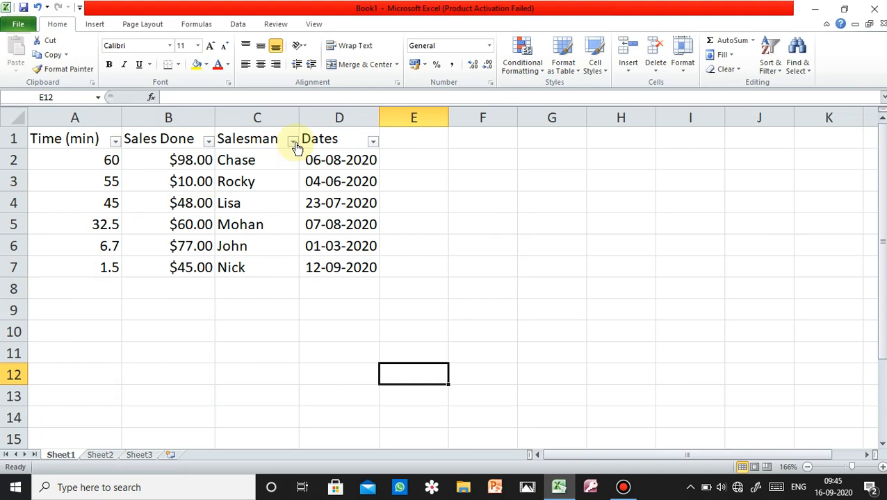
Filter the Dates column with the Next Month date filter
left_click(373, 142)
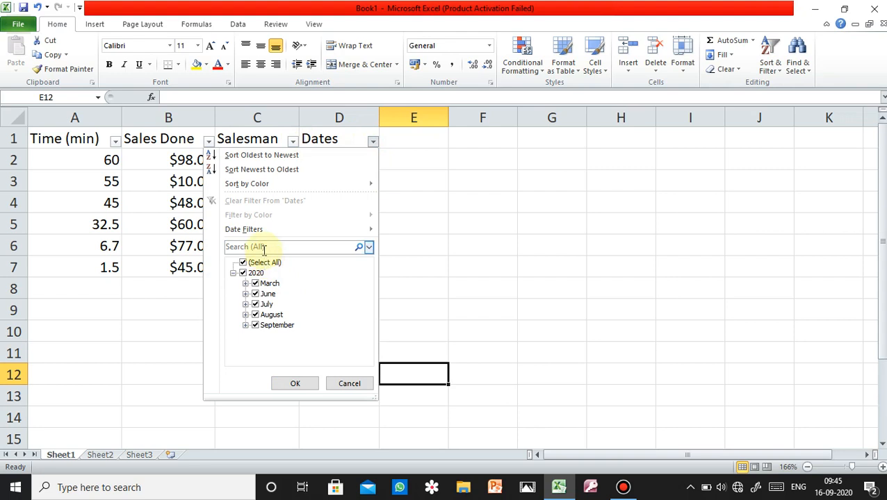
mouse_move(273, 229)
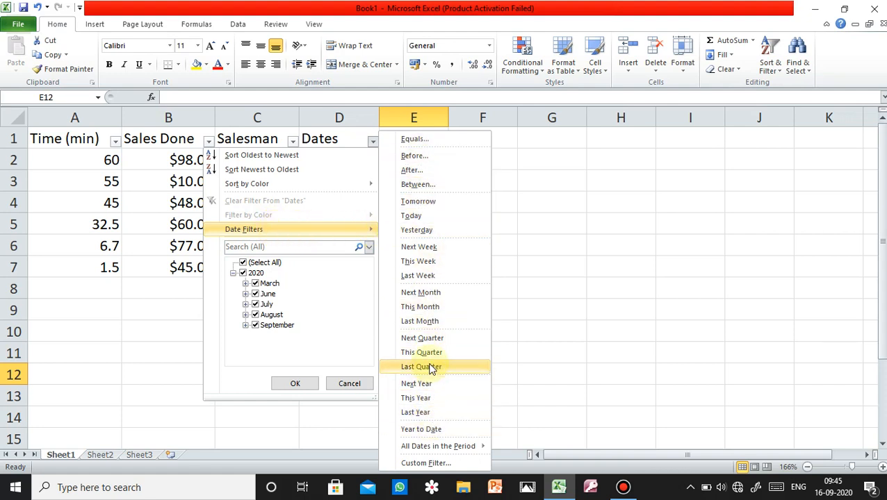
left_click(255, 295)
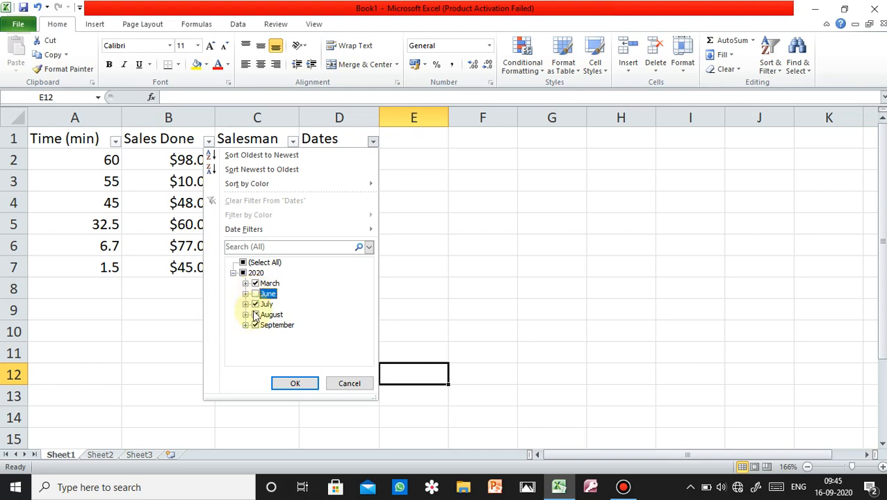
left_click(255, 315)
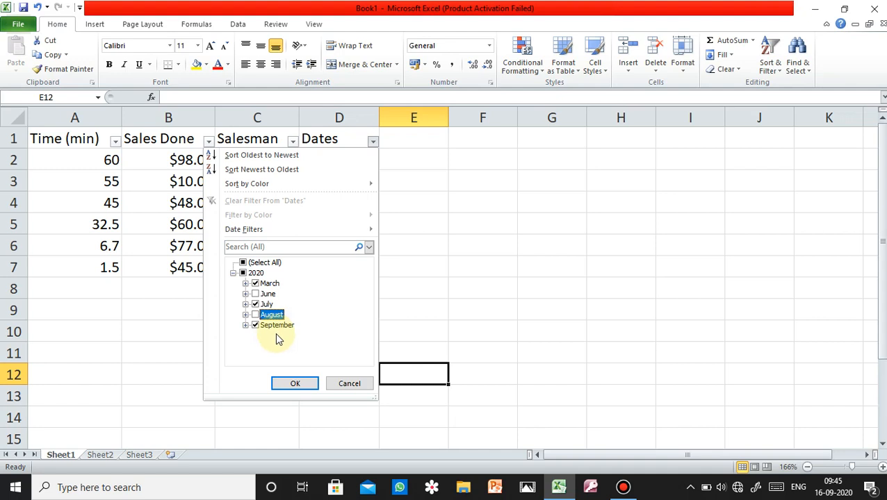
mouse_move(349, 230)
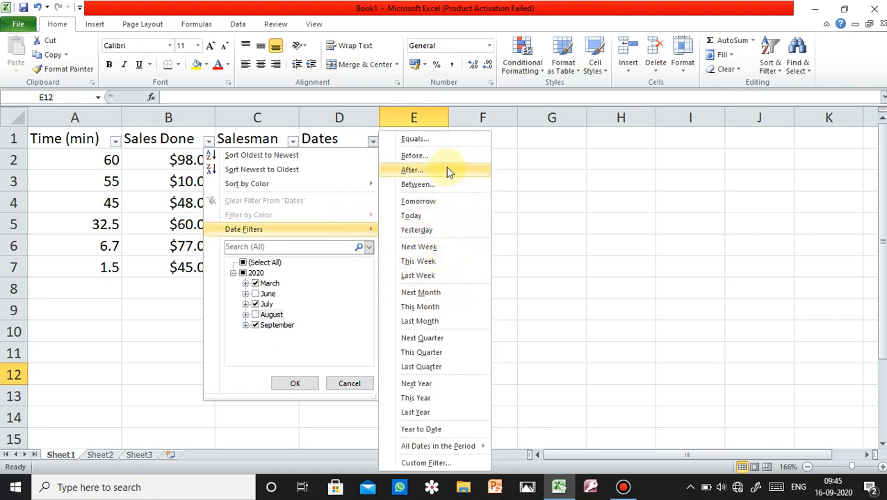
left_click(462, 295)
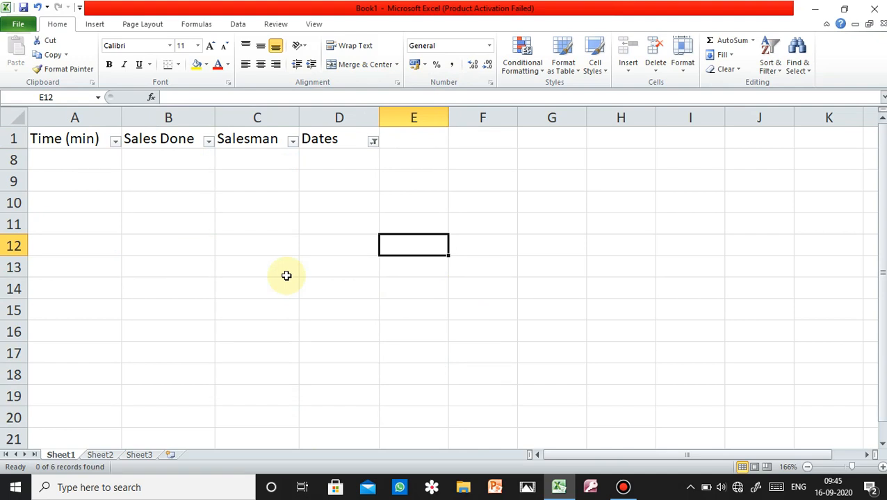
Clear the filter from the Dates column
left_click(375, 144)
mouse_move(304, 229)
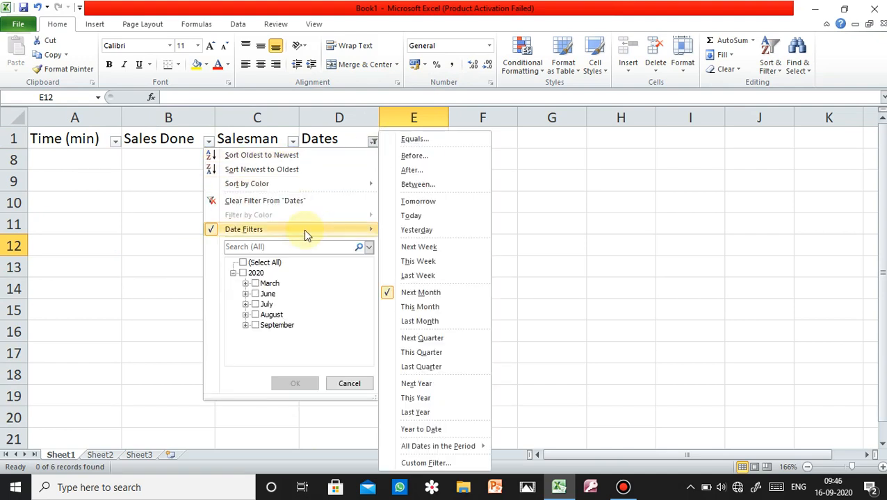
left_click(314, 200)
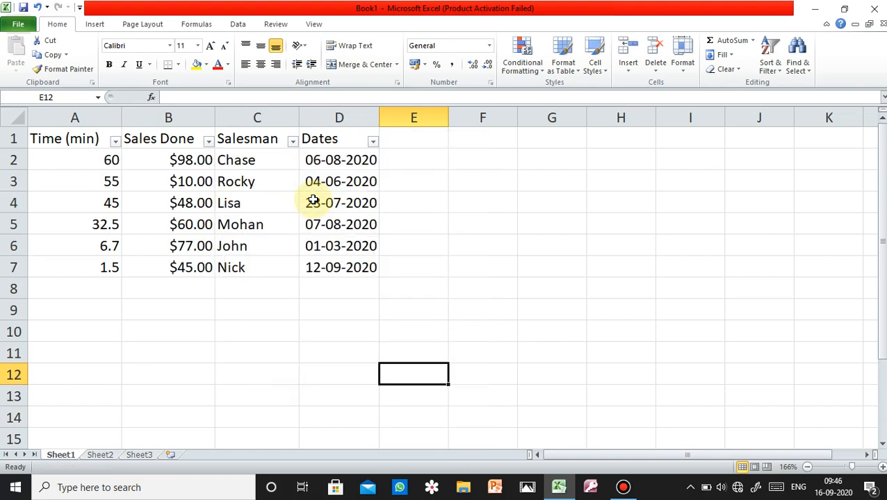
left_click(372, 143)
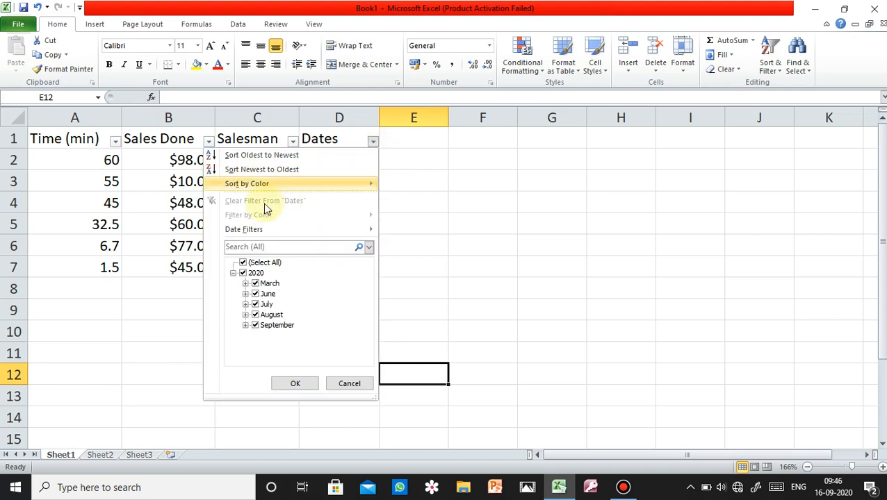
mouse_move(257, 230)
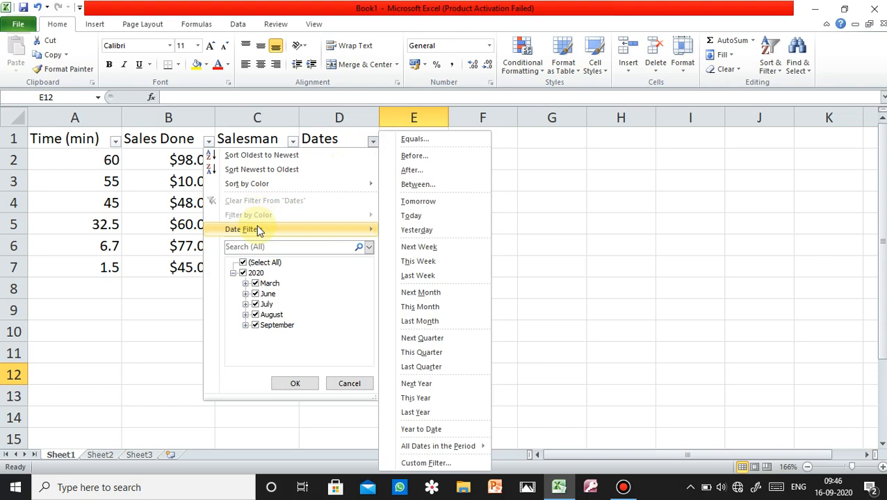
left_click(100, 333)
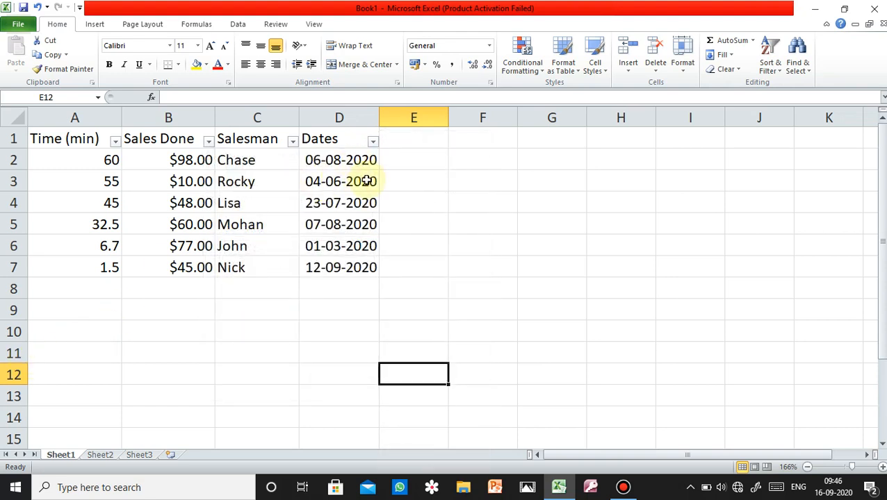
left_click(372, 141)
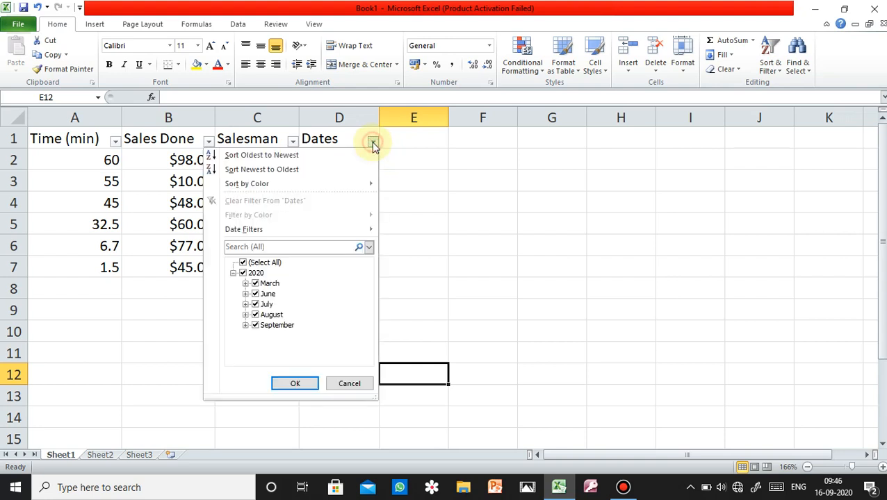
left_click(255, 283)
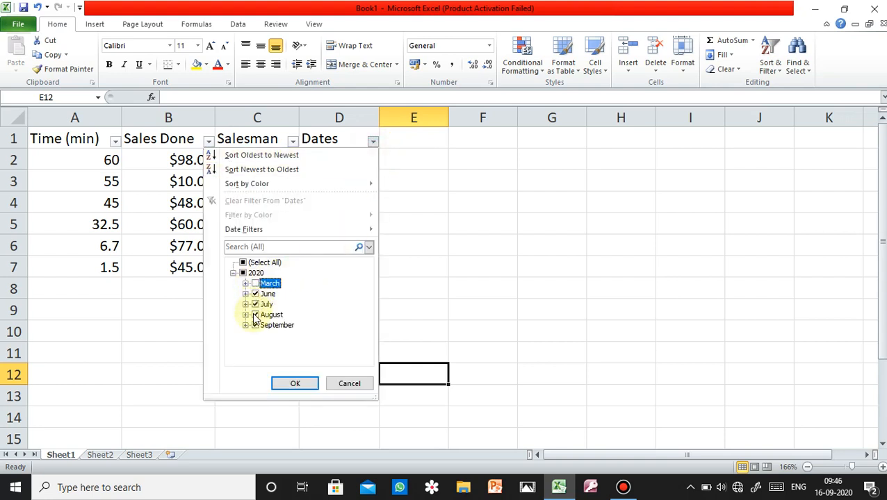
left_click(255, 315)
left_click(255, 325)
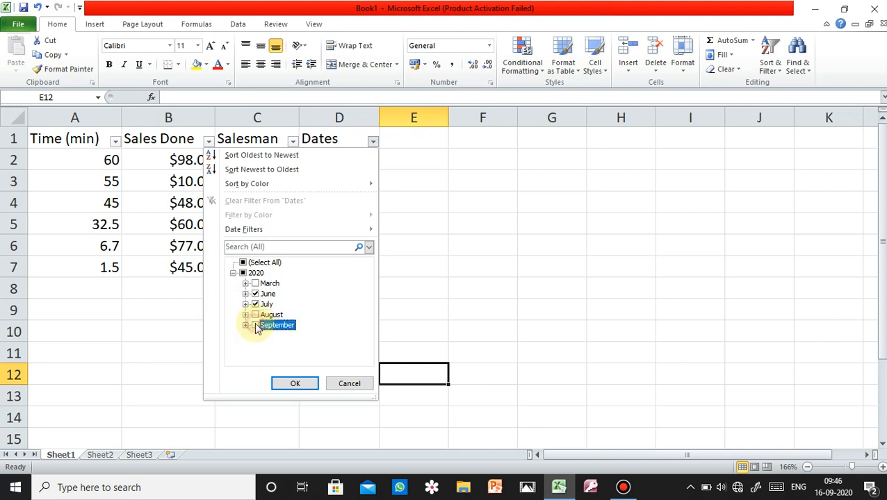
left_click(265, 281)
left_click(270, 314)
left_click(264, 324)
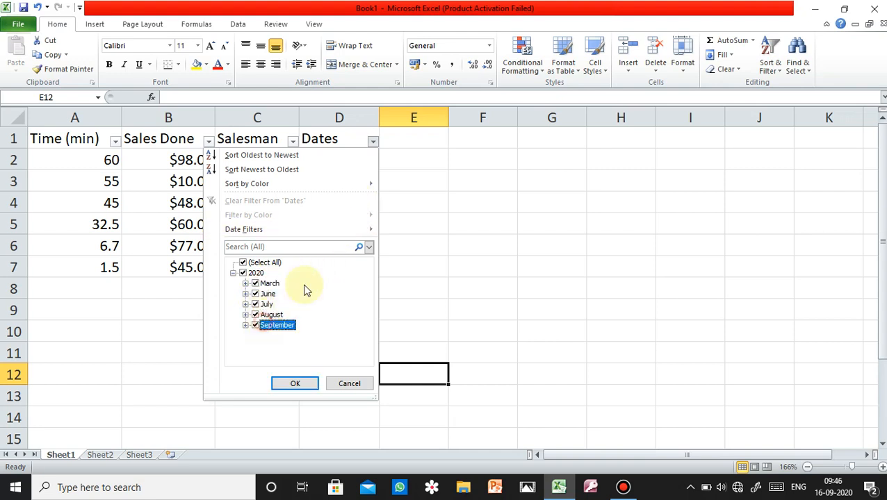
Leave only June and July selected in the Dates filter list and apply the Next Month date filter
mouse_move(348, 234)
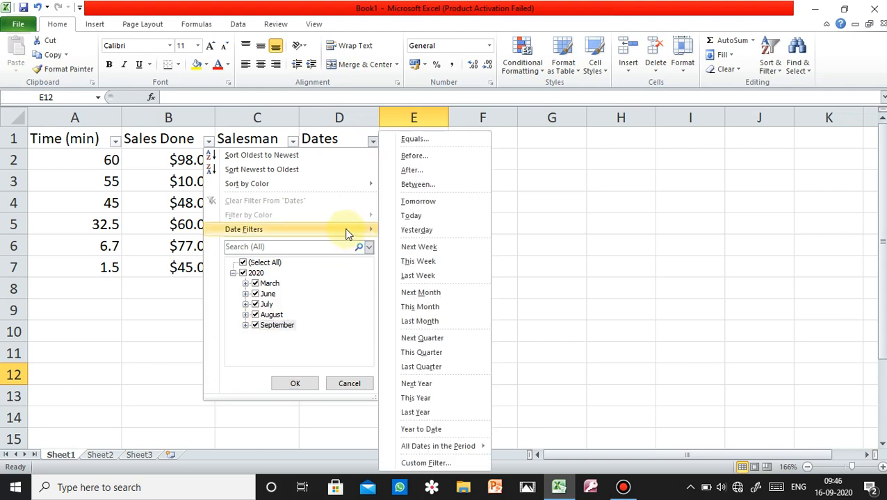
left_click(255, 283)
left_click(255, 304)
left_click(255, 315)
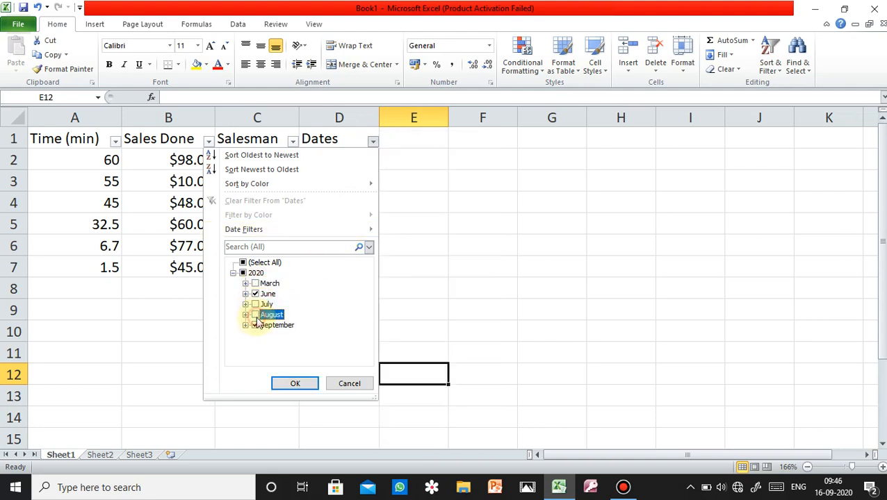
left_click(255, 326)
left_click(255, 304)
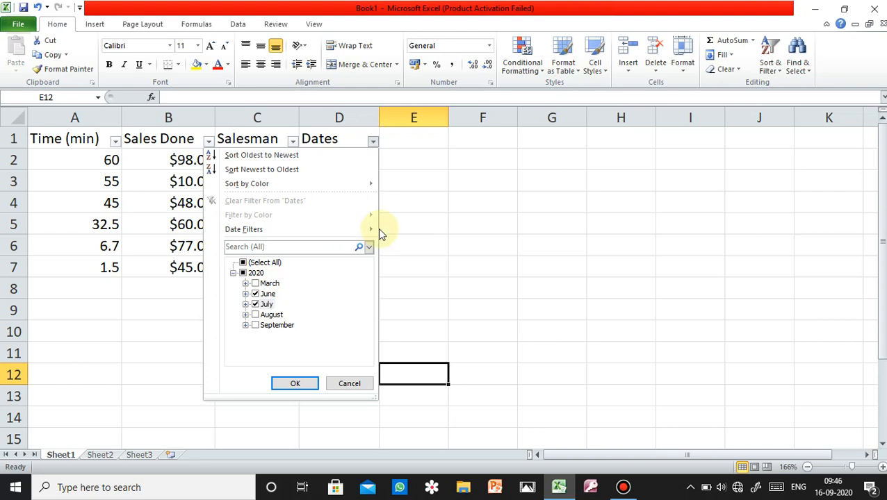
mouse_move(378, 234)
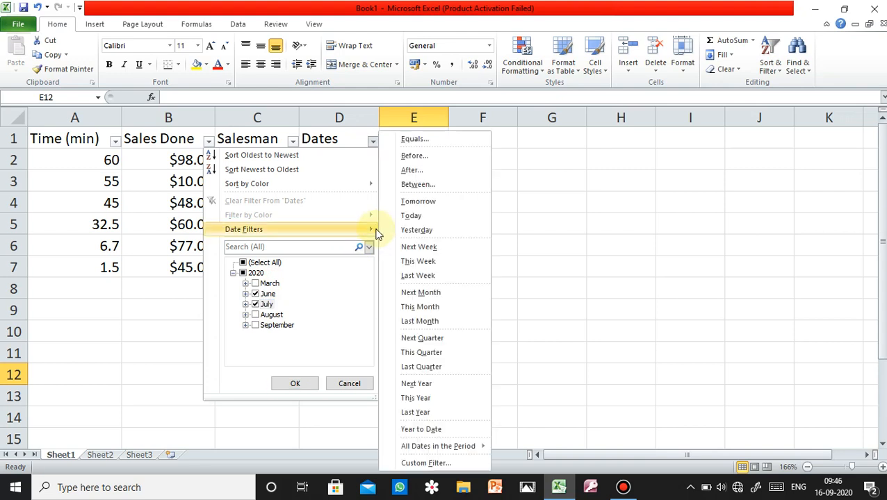
left_click(421, 292)
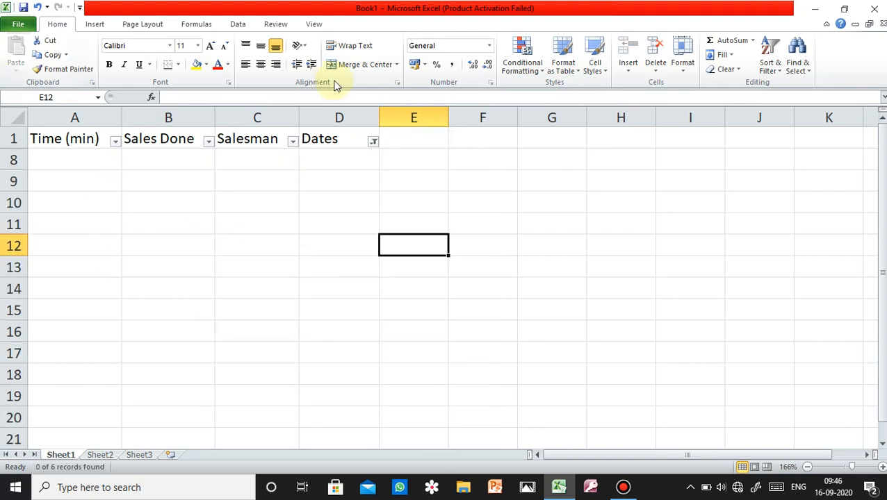
Select all months from March to September in the Dates filter list and reapply the Next Month date filter
left_click(375, 143)
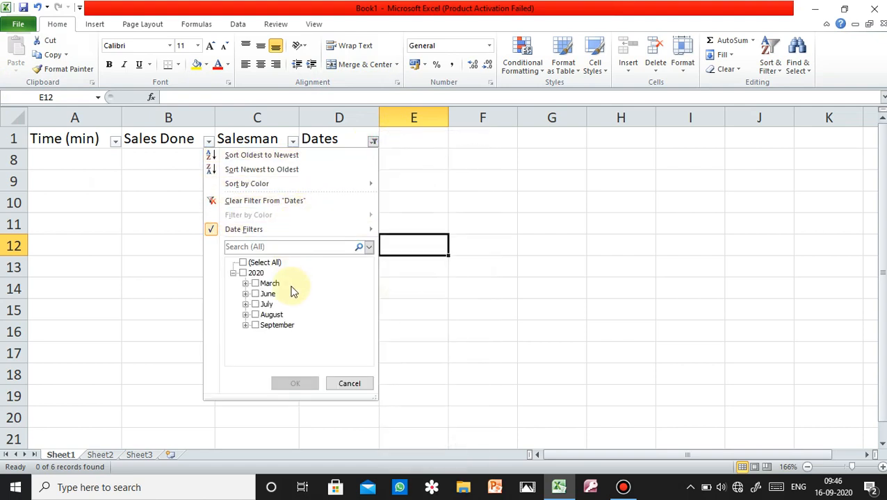
left_click(269, 284)
left_click(266, 294)
left_click(265, 304)
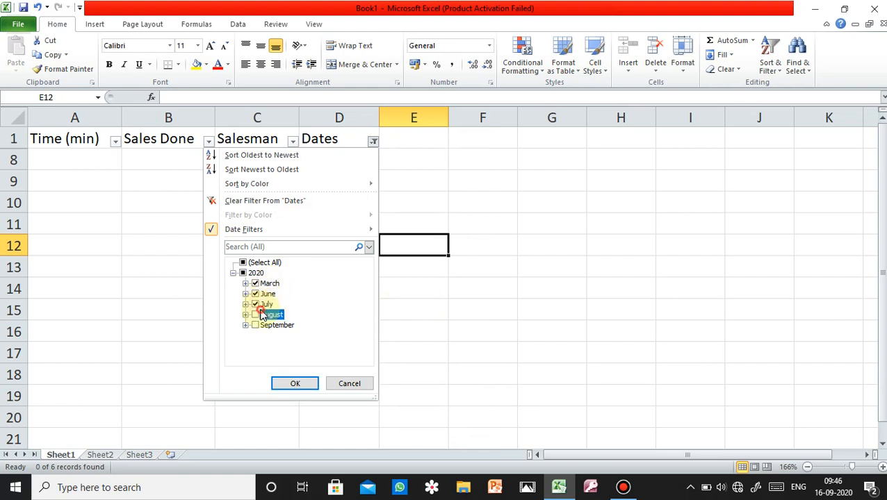
left_click(264, 315)
left_click(263, 325)
mouse_move(374, 229)
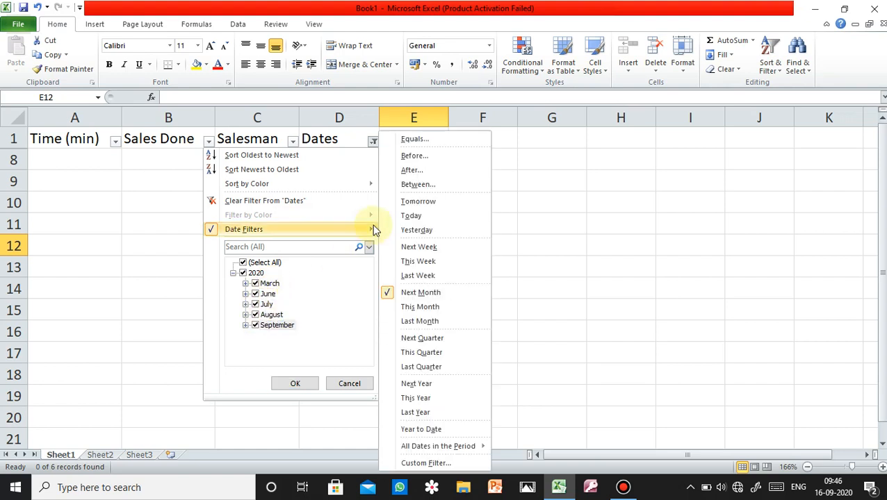
left_click(421, 294)
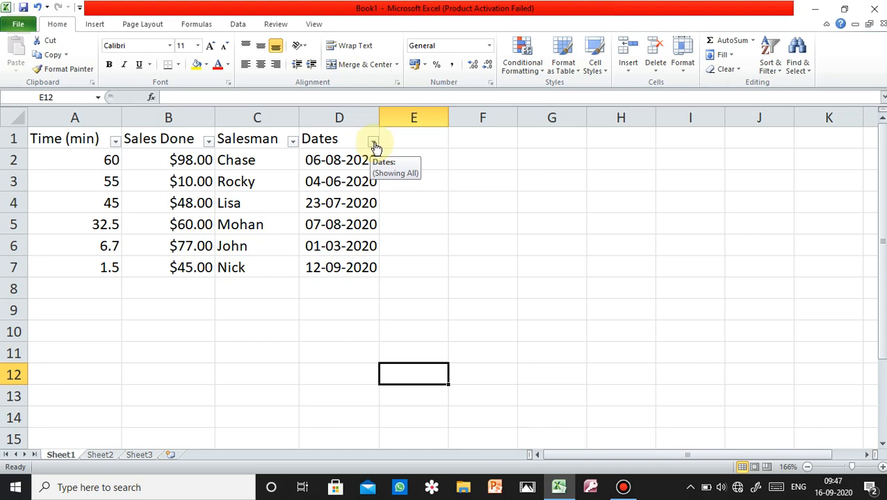
Filter the Dates column with the Next Month date filter and clear that filter again
left_click(351, 144)
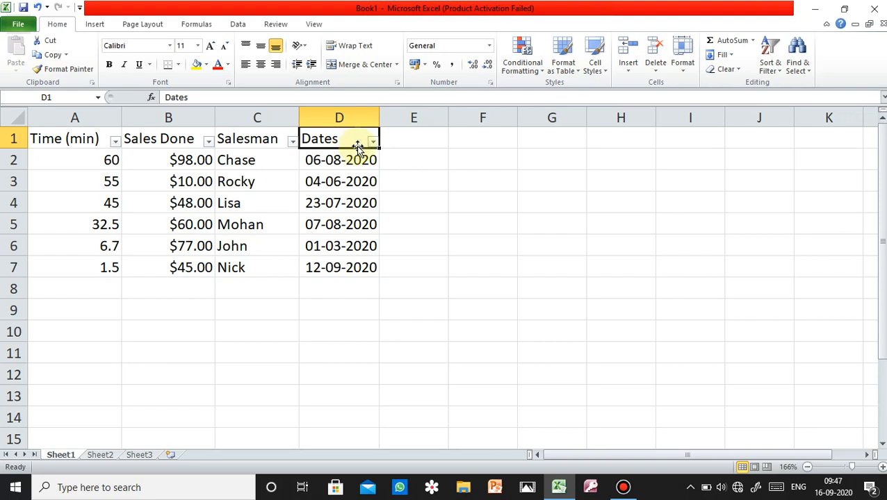
left_click(372, 143)
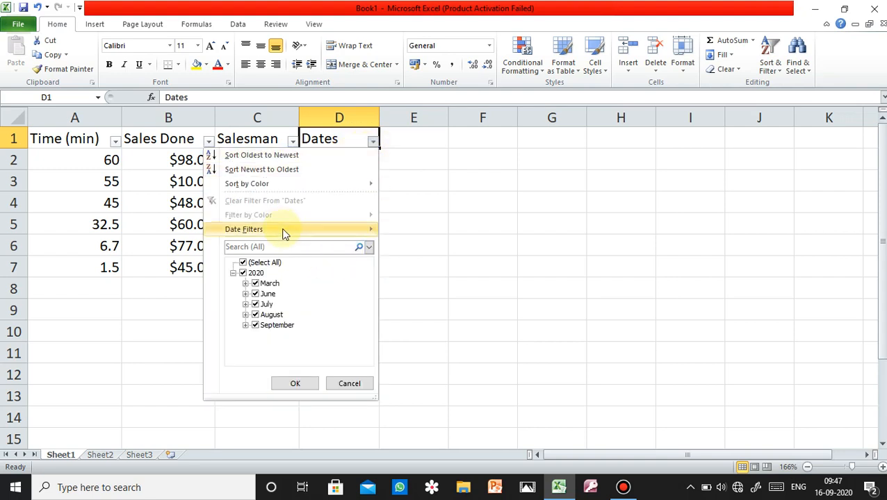
mouse_move(284, 234)
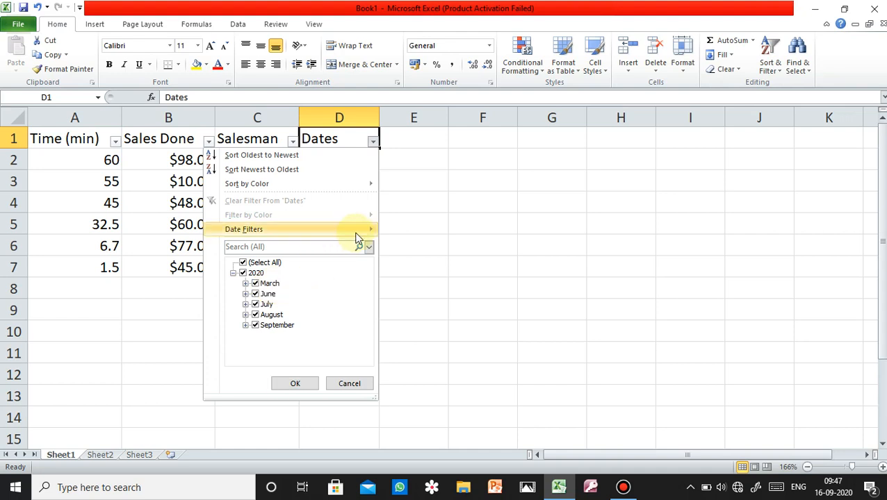
mouse_move(356, 232)
left_click(421, 293)
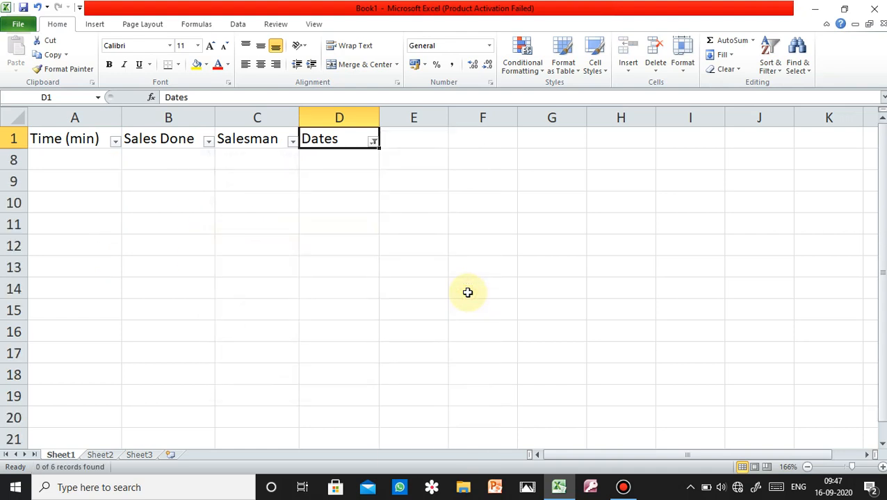
left_click(373, 141)
left_click(316, 201)
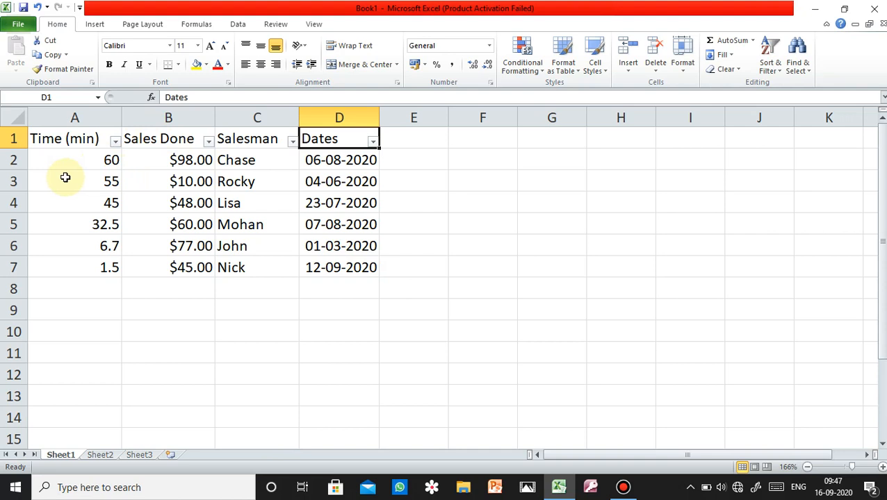
Filter the Salesman column to hide the first three names in its alphabetical list
left_click(292, 142)
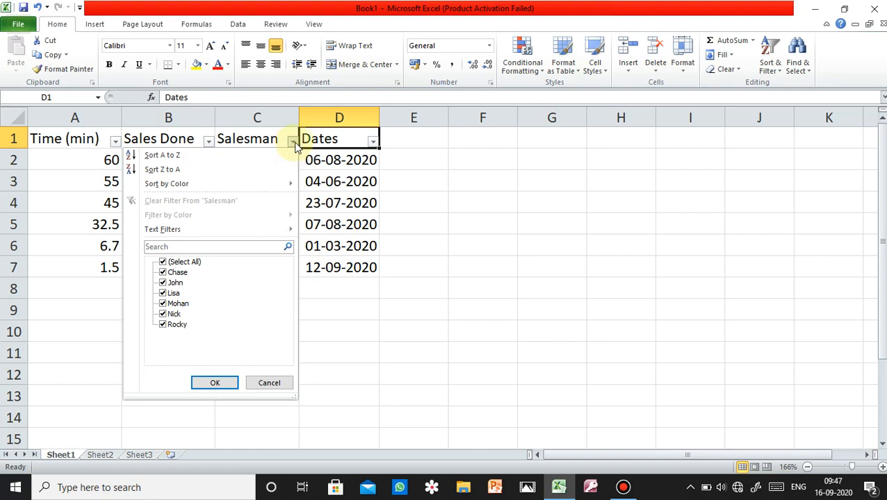
left_click(163, 272)
left_click(162, 283)
left_click(163, 293)
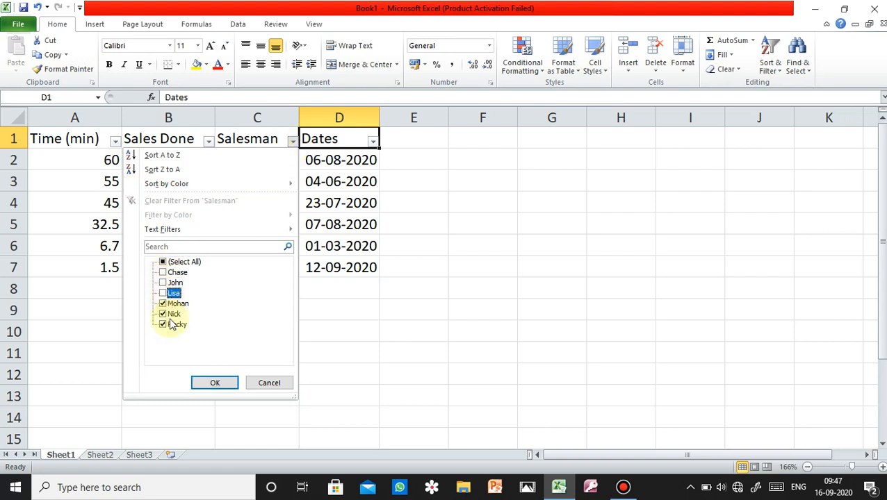
left_click(225, 393)
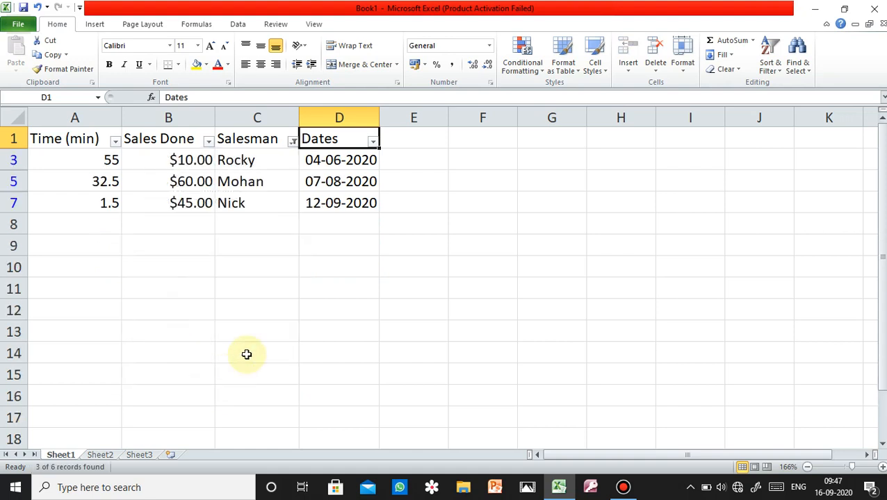